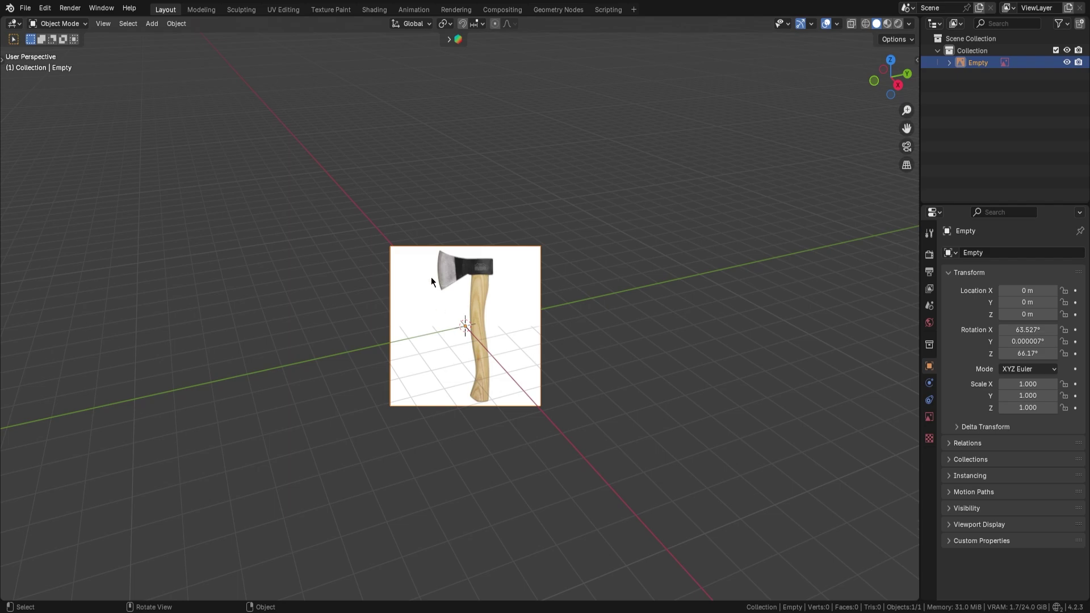
- Clear the axe reference image's rotation and rotate it 90° about X and -90° about Y
{"action": "middle_click_drag", "start_coordinate": [540, 423], "coordinate": [531, 397], "text": "ctrl+shift"}
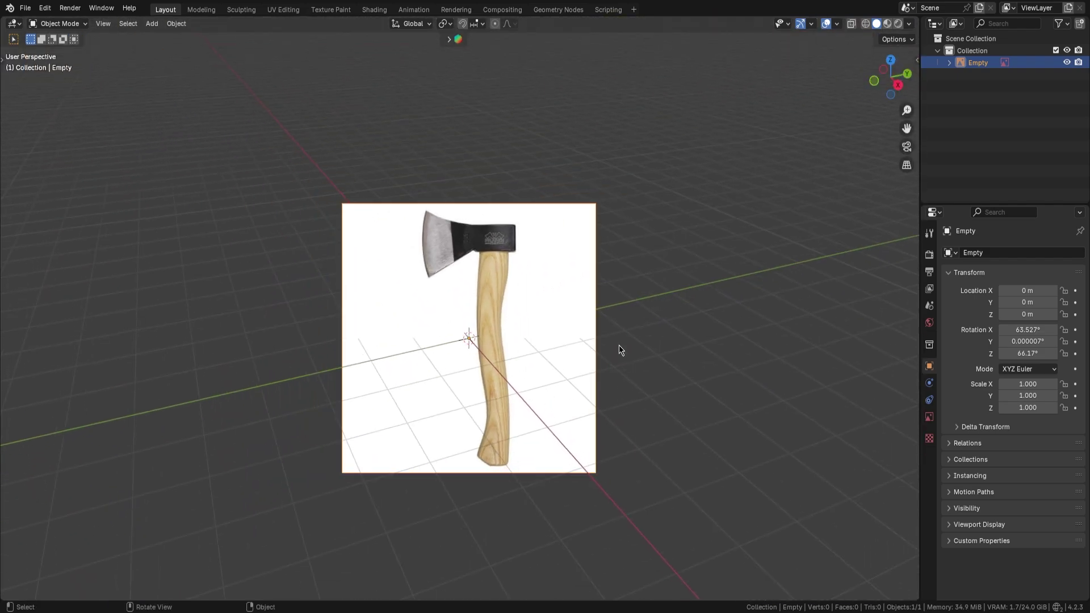
{"action": "middle_click_drag", "start_coordinate": [618, 346], "coordinate": [540, 355]}
{"action": "key", "text": "alt+r"}
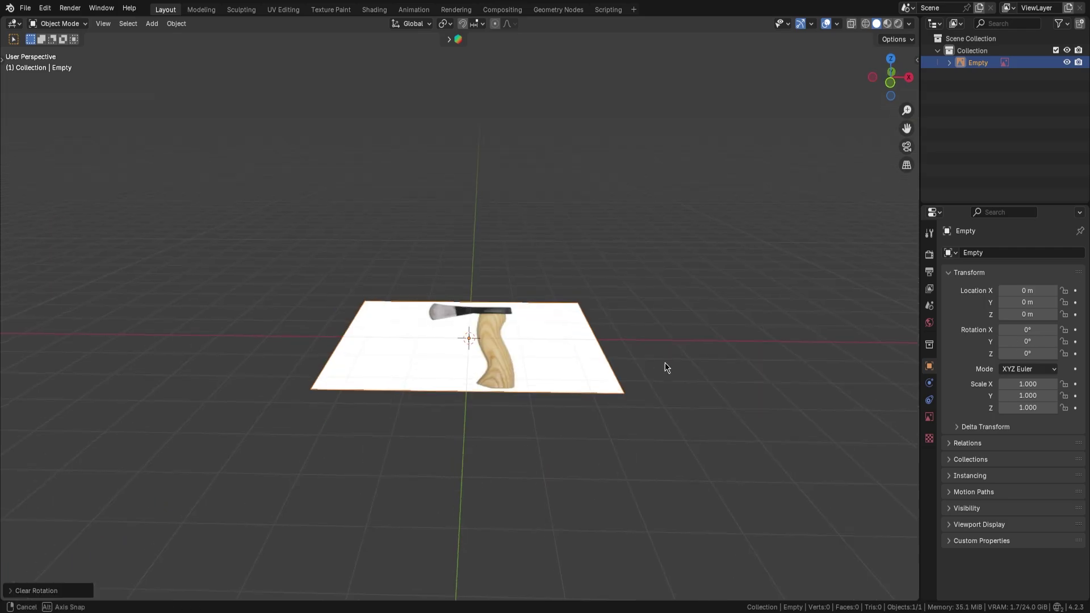
{"action": "middle_click_drag", "start_coordinate": [664, 365], "coordinate": [553, 318]}
{"action": "type", "text": "rx90"}
{"action": "key", "text": "Return"}
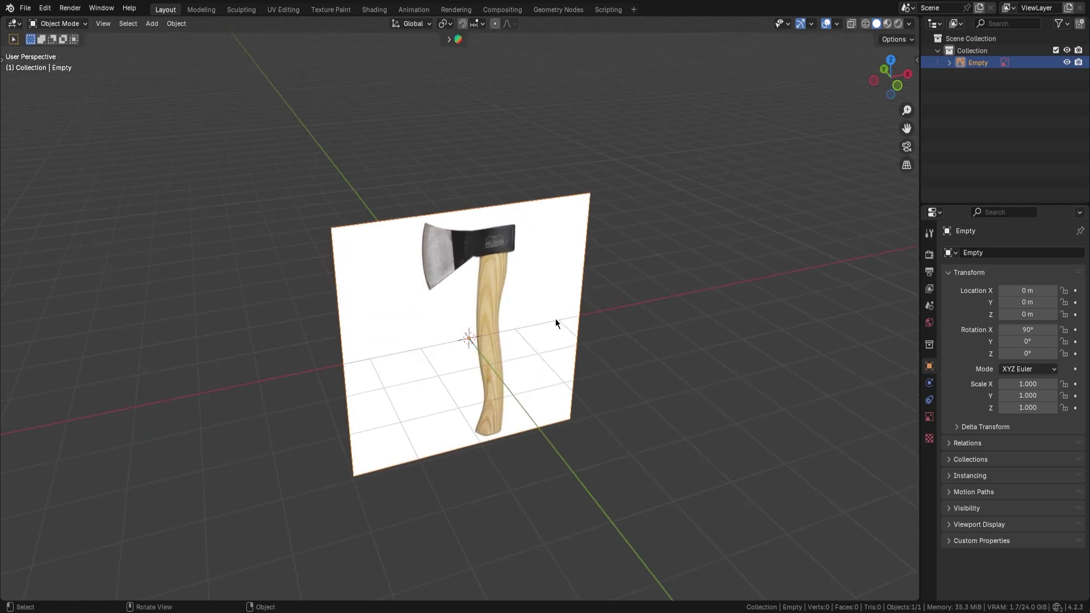
{"action": "type", "text": "ry90-"}
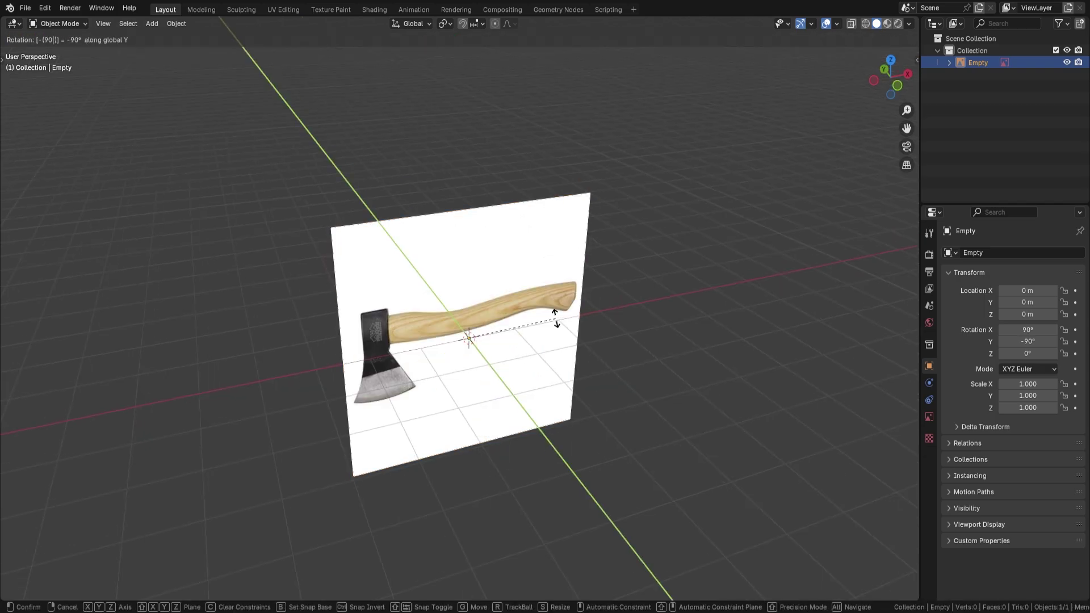
{"action": "key", "text": "Return"}
- Add a cube mesh and, in front view, move it over the grip end of the axe handle
{"action": "middle_click_drag", "start_coordinate": [555, 319], "coordinate": [511, 299]}
{"action": "key", "text": "shift+a"}
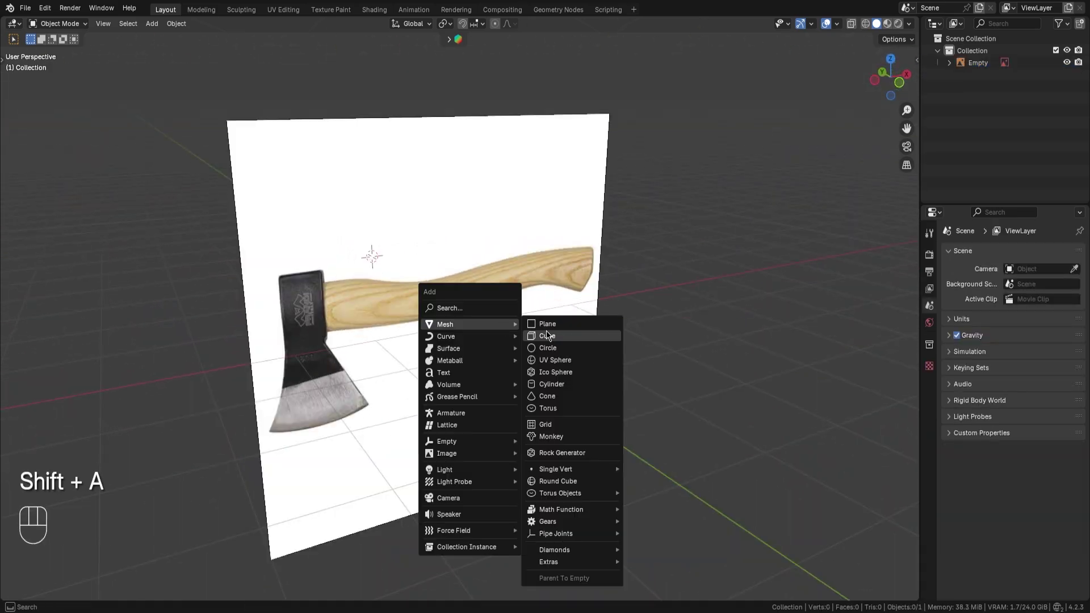
{"action": "left_click", "coordinate": [548, 334]}
{"action": "middle_click_drag", "start_coordinate": [547, 333], "coordinate": [503, 313]}
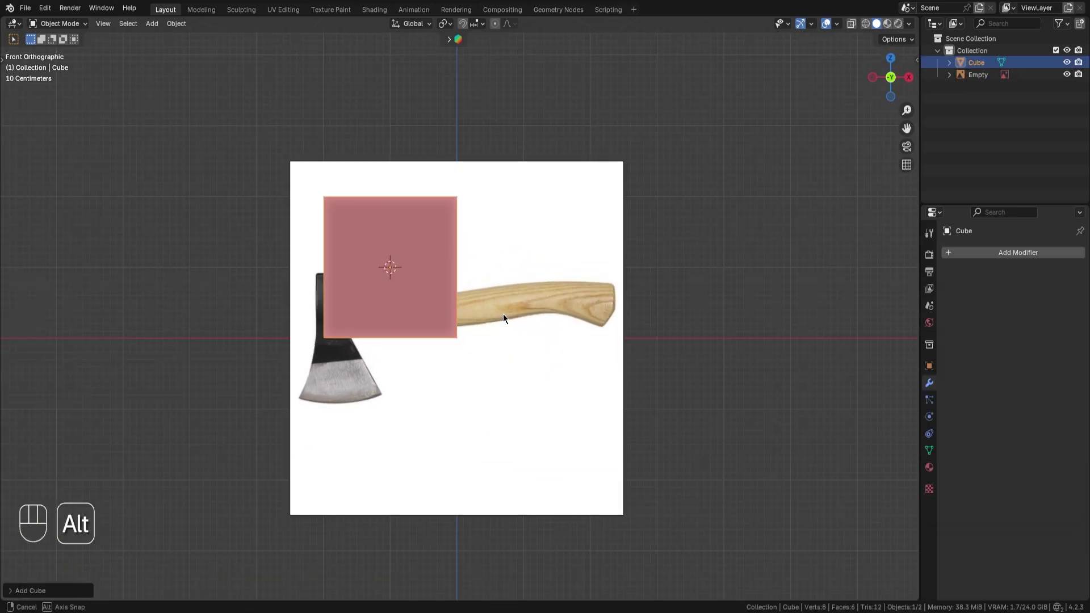
{"action": "mouse_move", "coordinate": [541, 444]}
{"action": "middle_mouse_down", "text": "ctrl"}
{"action": "mouse_move", "coordinate": [543, 415]}
{"action": "mouse_move", "coordinate": [545, 429]}
{"action": "middle_mouse_up", "text": "ctrl"}
{"action": "middle_click_drag", "start_coordinate": [544, 429], "coordinate": [545, 424], "text": "alt"}
{"action": "middle_click_drag", "start_coordinate": [536, 307], "coordinate": [531, 327], "text": "shift"}
{"action": "key", "text": "g"}
{"action": "left_click", "coordinate": [567, 325]}
- In Edit Mode with X-ray on, scale and move the cube to cover the flared end of the handle
{"action": "key", "text": "Tab"}
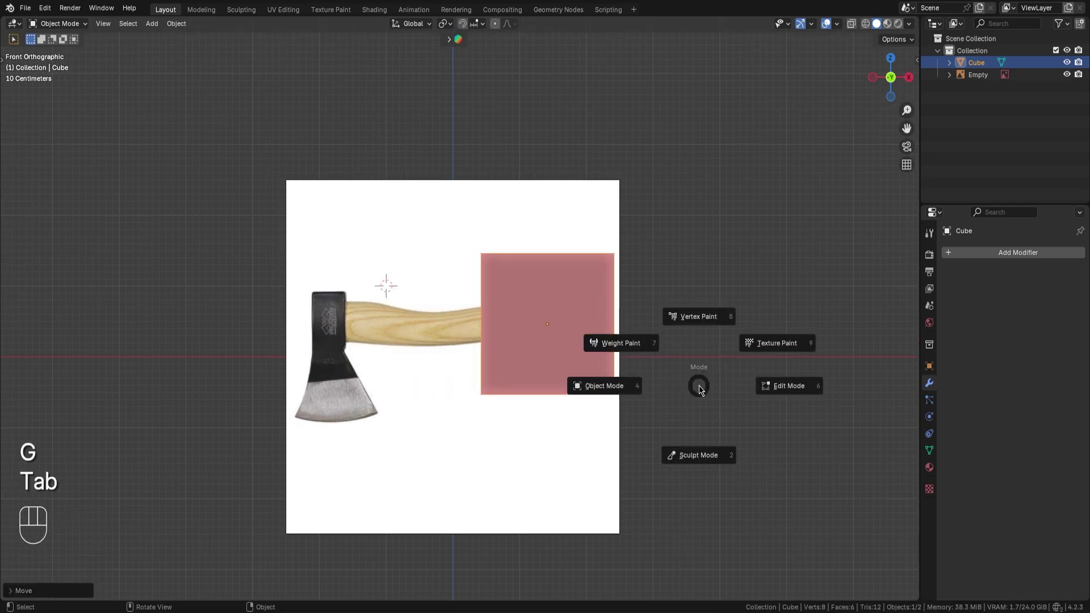
{"action": "middle_click_drag", "start_coordinate": [739, 399], "coordinate": [726, 381], "text": "ctrl"}
{"action": "left_click_drag", "start_coordinate": [907, 110], "coordinate": [907, 85]}
{"action": "key", "text": "alt+z"}
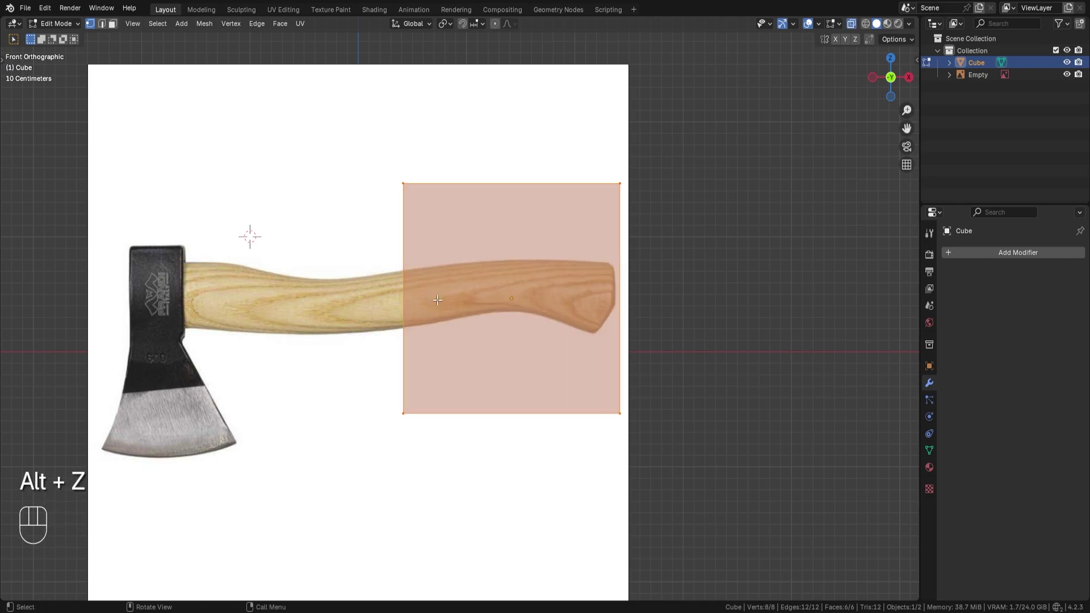
{"action": "key", "text": "s"}
{"action": "left_click", "coordinate": [587, 355]}
{"action": "key", "text": "g"}
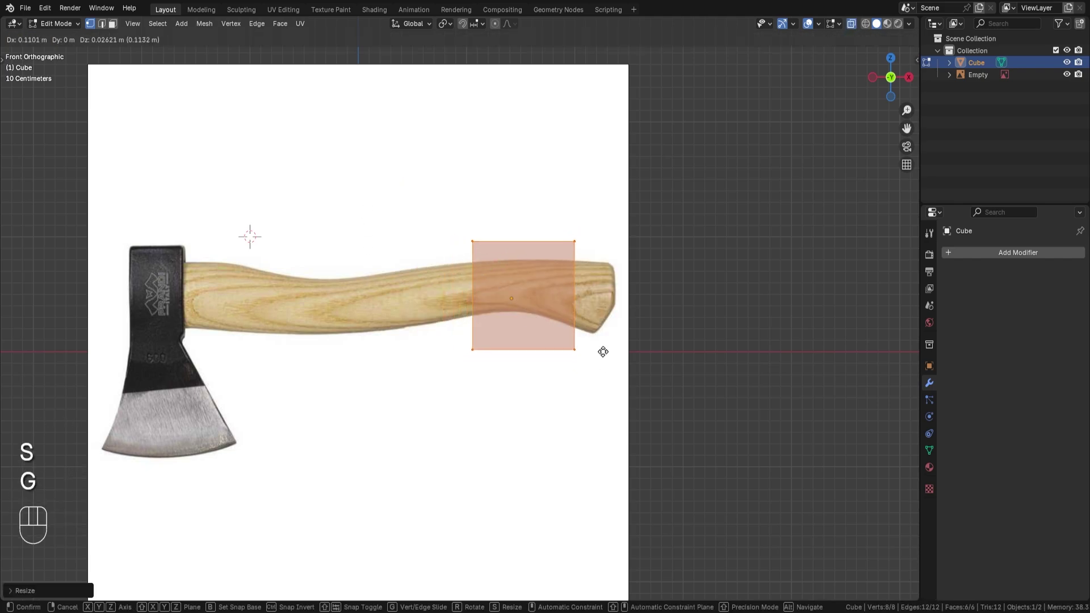
{"action": "left_click", "coordinate": [643, 363]}
{"action": "key", "text": "s"}
{"action": "left_click", "coordinate": [628, 366]}
{"action": "key", "text": "g"}
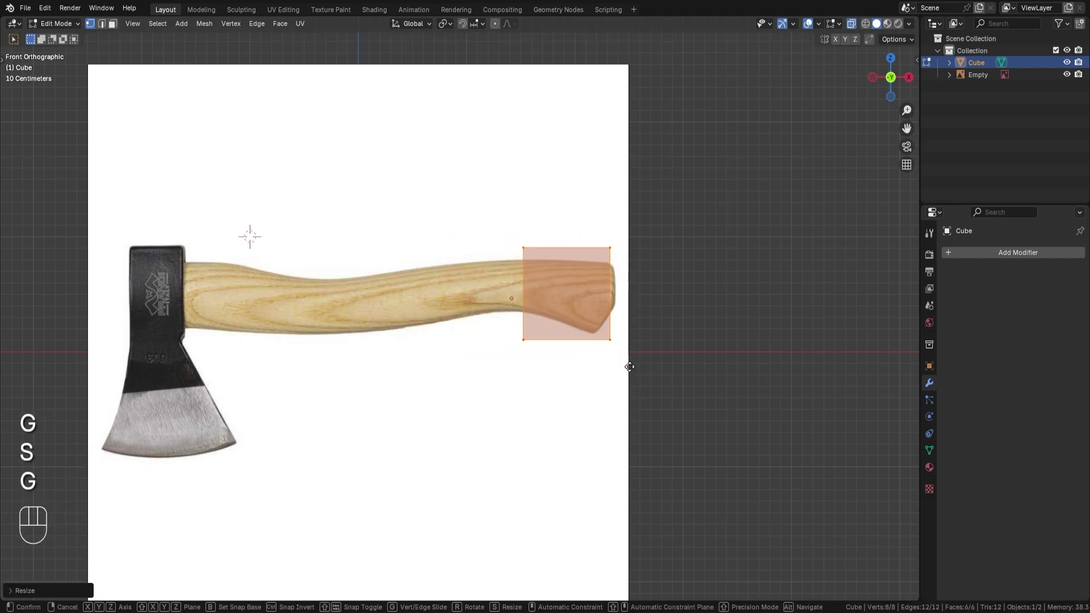
{"action": "left_click", "coordinate": [639, 368]}
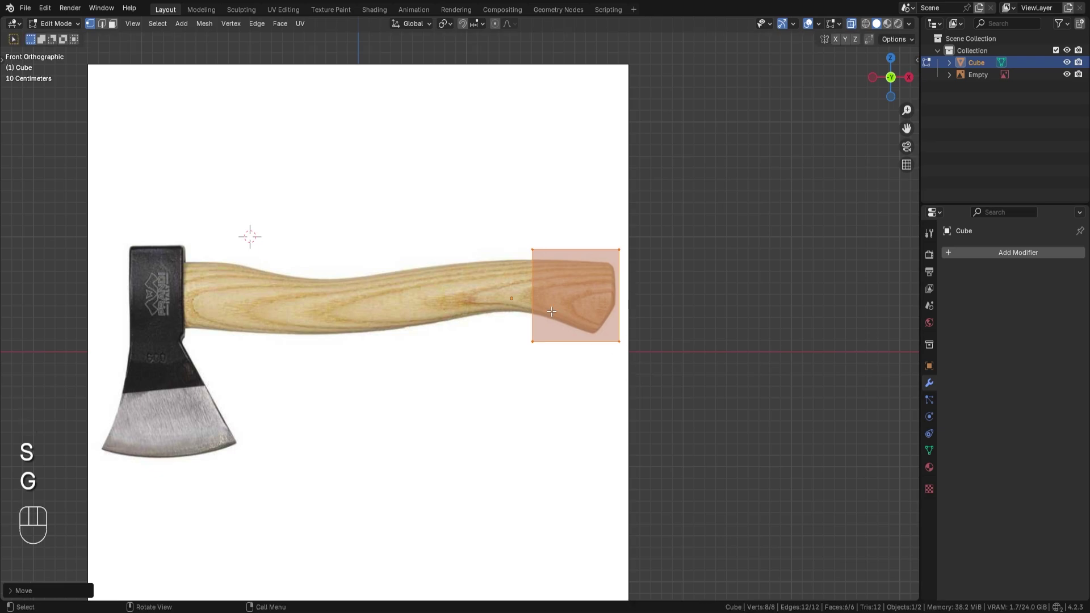
- Move the cube's head-side face about 3.6 m along negative X so the block spans the handle into the axe head
{"action": "key", "text": "3"}
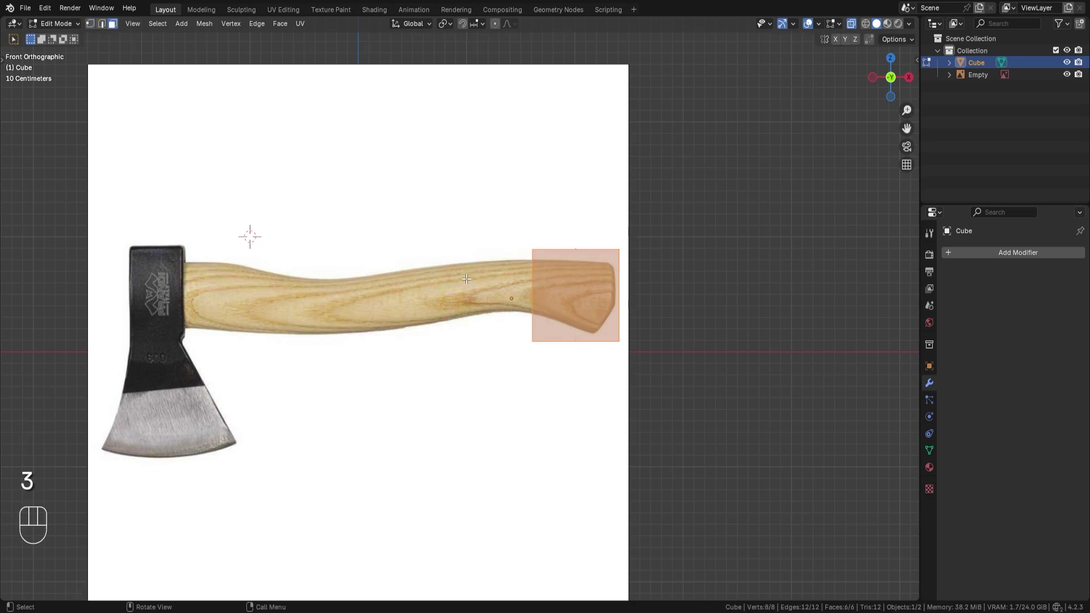
{"action": "left_click", "coordinate": [498, 286]}
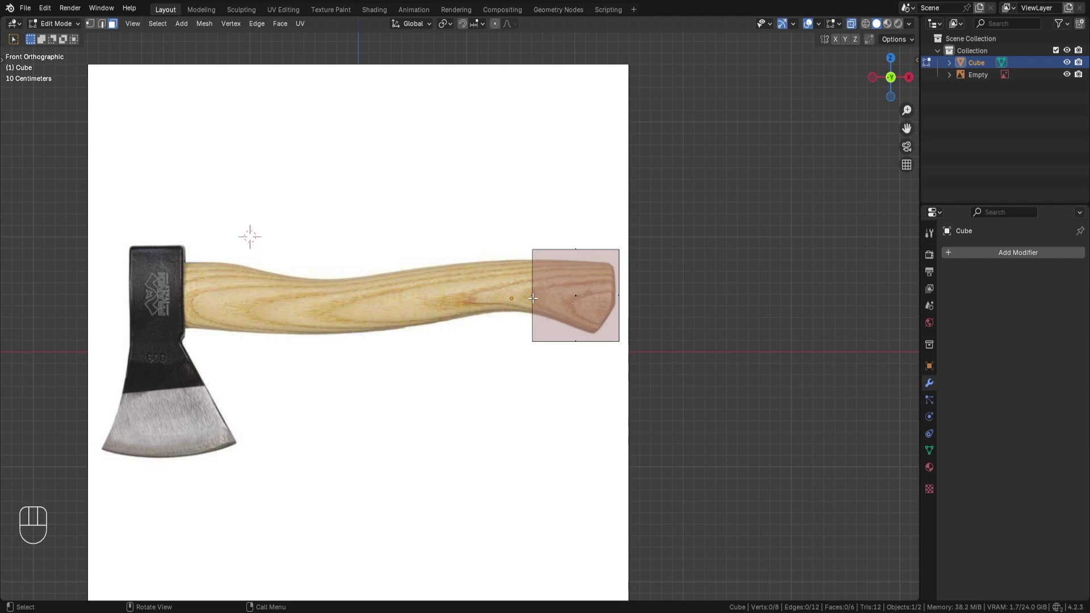
{"action": "key", "text": "g"}
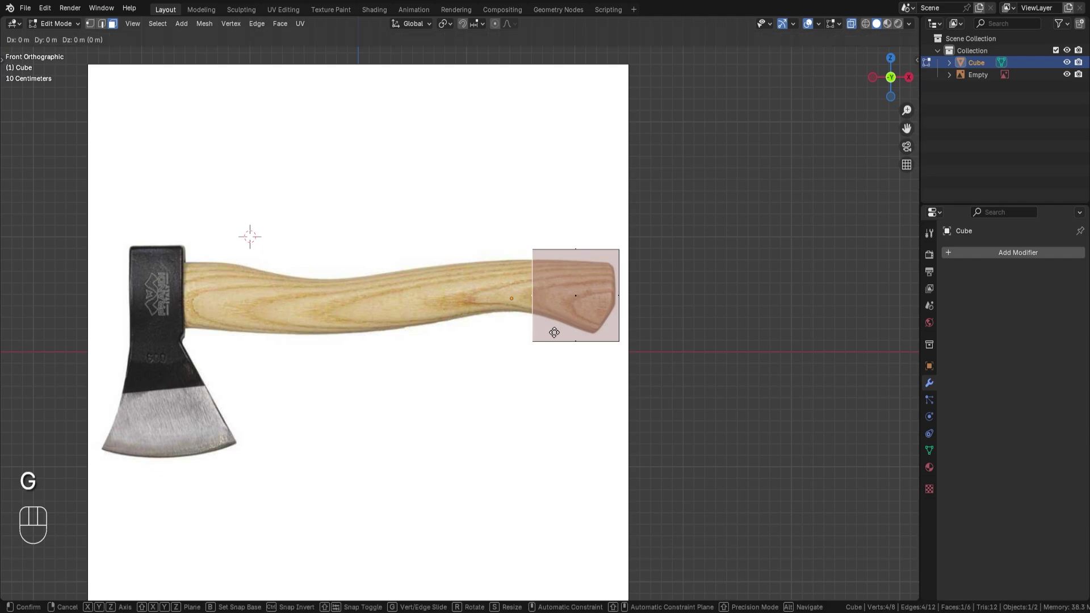
{"action": "key", "text": "x"}
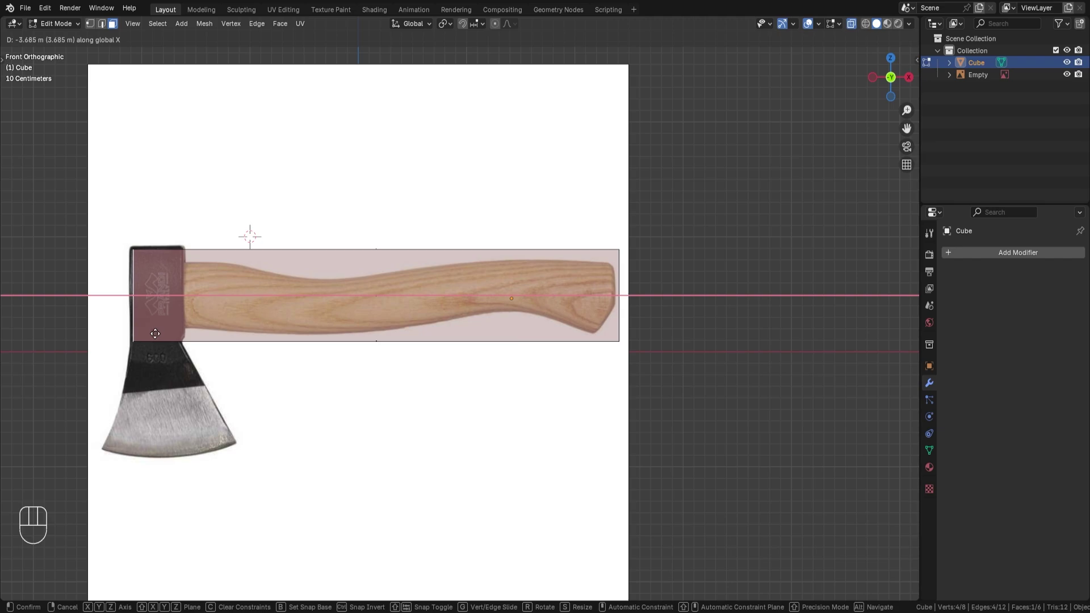
{"action": "left_click", "coordinate": [162, 333]}
{"action": "left_click_drag", "start_coordinate": [908, 109], "coordinate": [907, 98]}
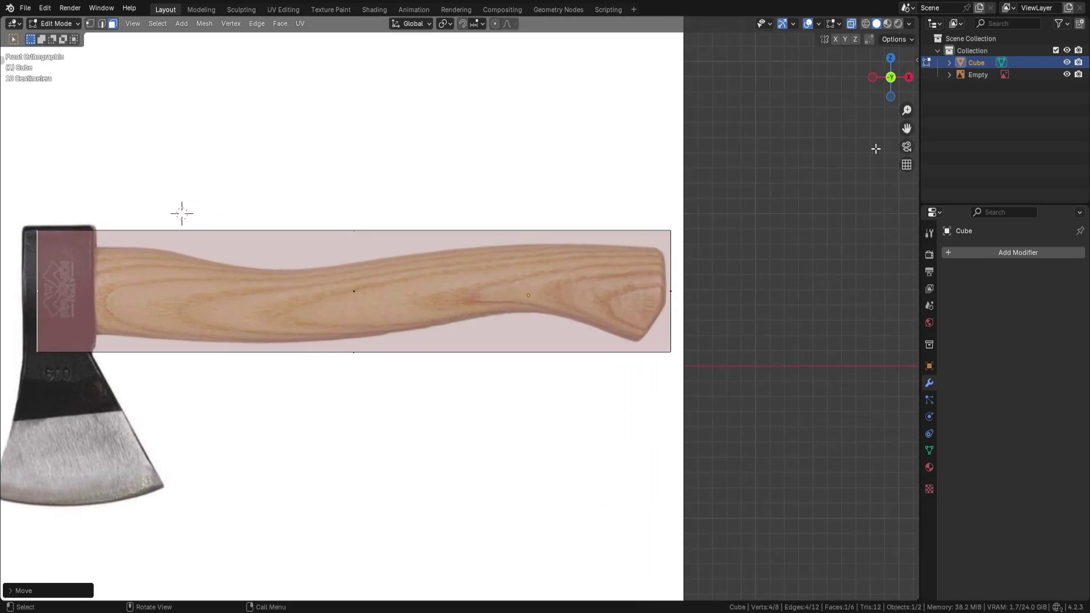
{"action": "key", "text": "ctrl+r"}
{"action": "left_click", "coordinate": [564, 355]}
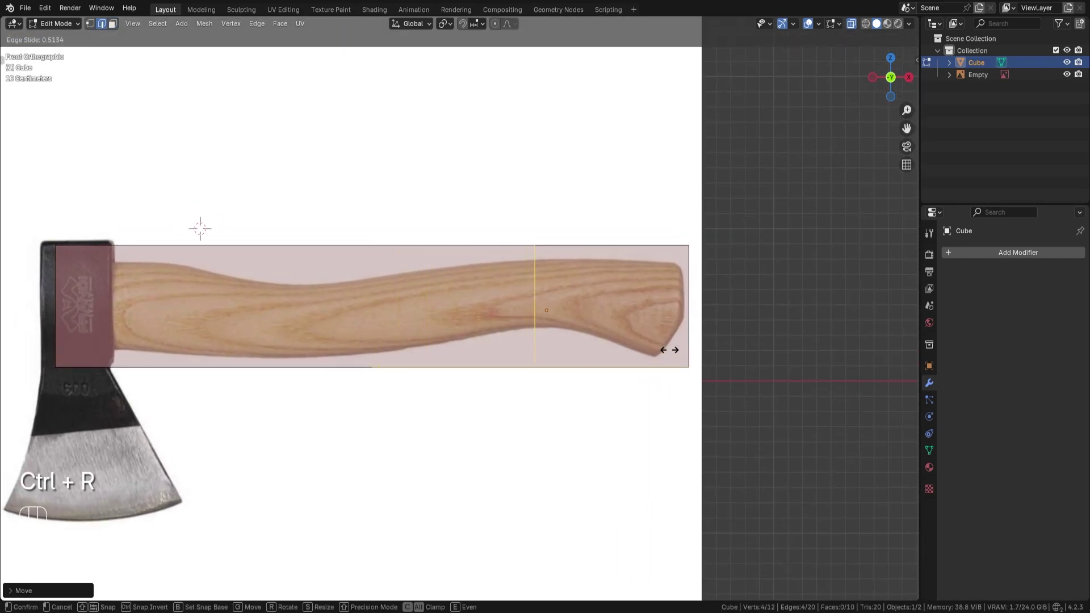
{"action": "left_click", "coordinate": [682, 352]}
{"action": "key", "text": "ctrl+z"}
- Add two loop cuts across the block, one at the handle's dip near the head and one at the narrowing before the flared grip
{"action": "key", "text": "ctrl+r"}
{"action": "left_click", "coordinate": [261, 243]}
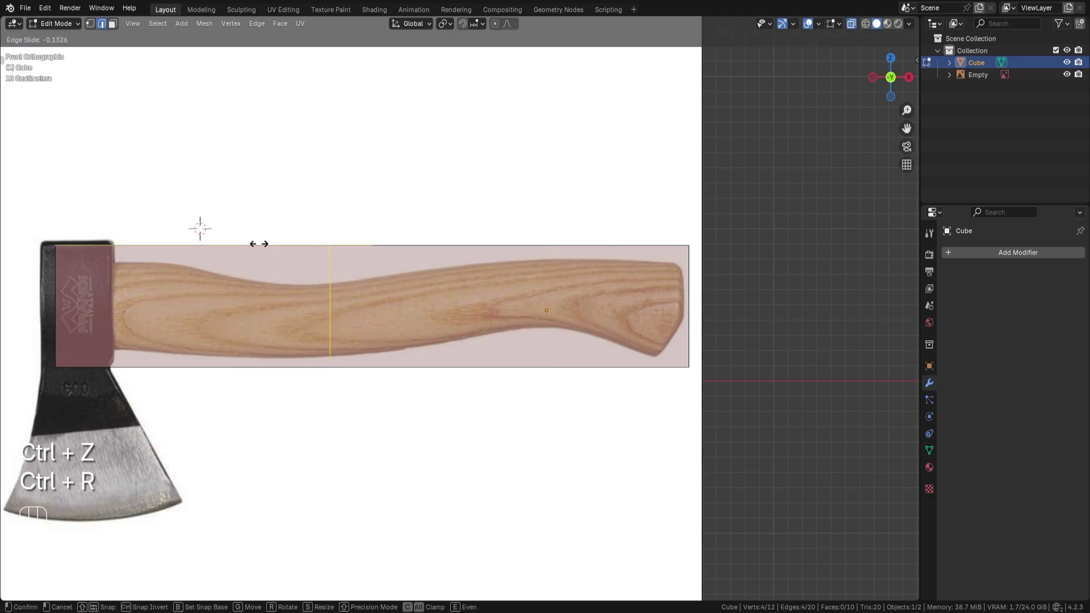
{"action": "left_click", "coordinate": [227, 244]}
{"action": "key", "text": "ctrl+r"}
{"action": "left_click", "coordinate": [522, 246]}
{"action": "left_click", "coordinate": [581, 243]}
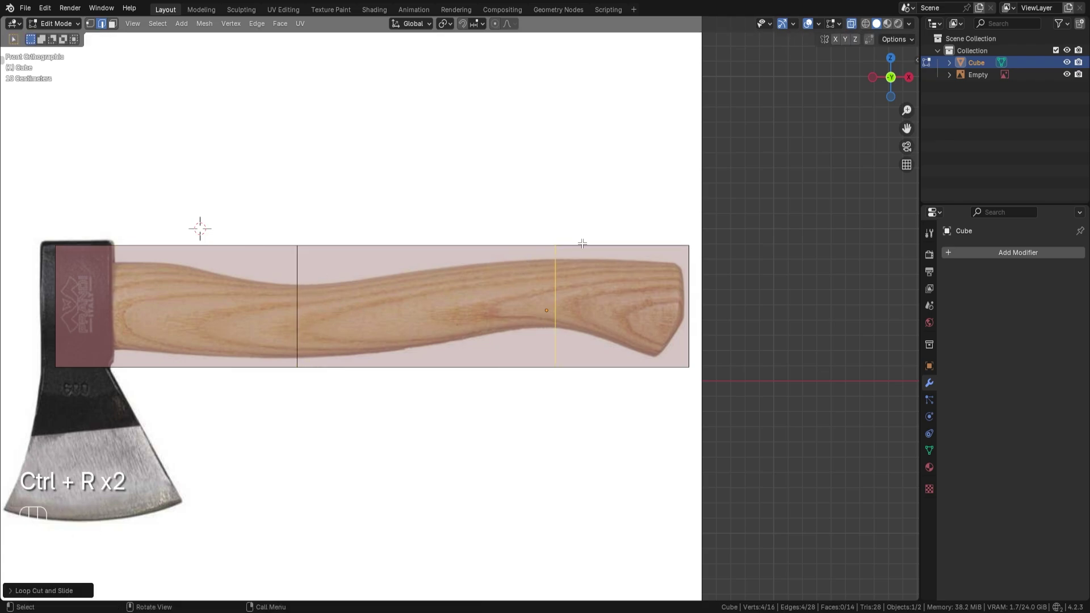
- Move the lower and upper corner vertices at the block's grip end onto the corners of the handle's flared end
{"action": "key", "text": "1"}
{"action": "scroll", "coordinate": [893, 139], "scroll_direction": "up", "scroll_amount": 2}
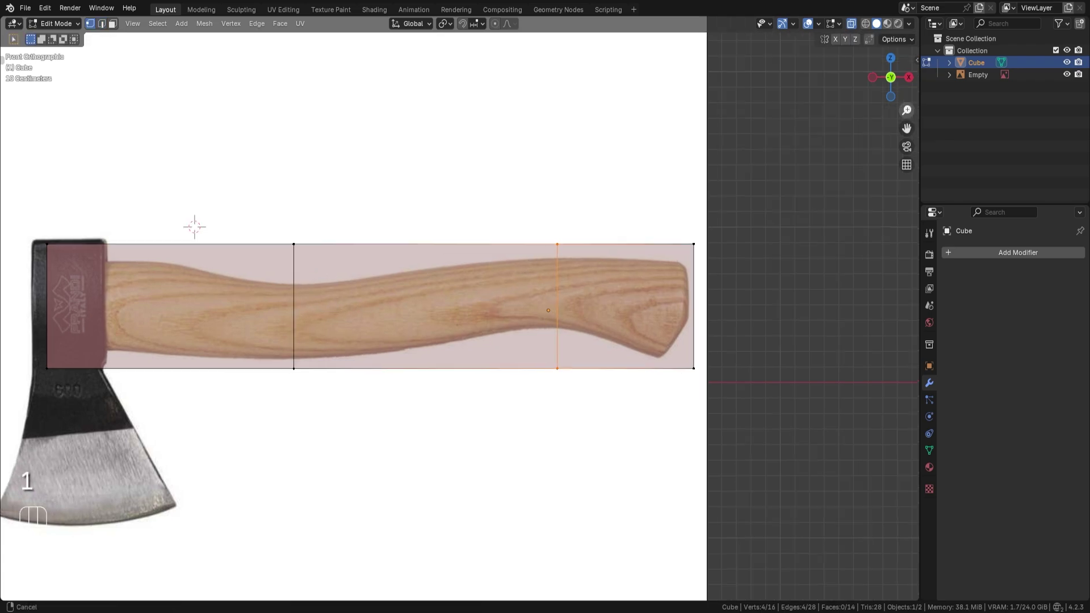
{"action": "middle_click_drag", "start_coordinate": [738, 352], "coordinate": [413, 293], "text": "shift"}
{"action": "left_click_drag", "start_coordinate": [414, 298], "coordinate": [510, 377]}
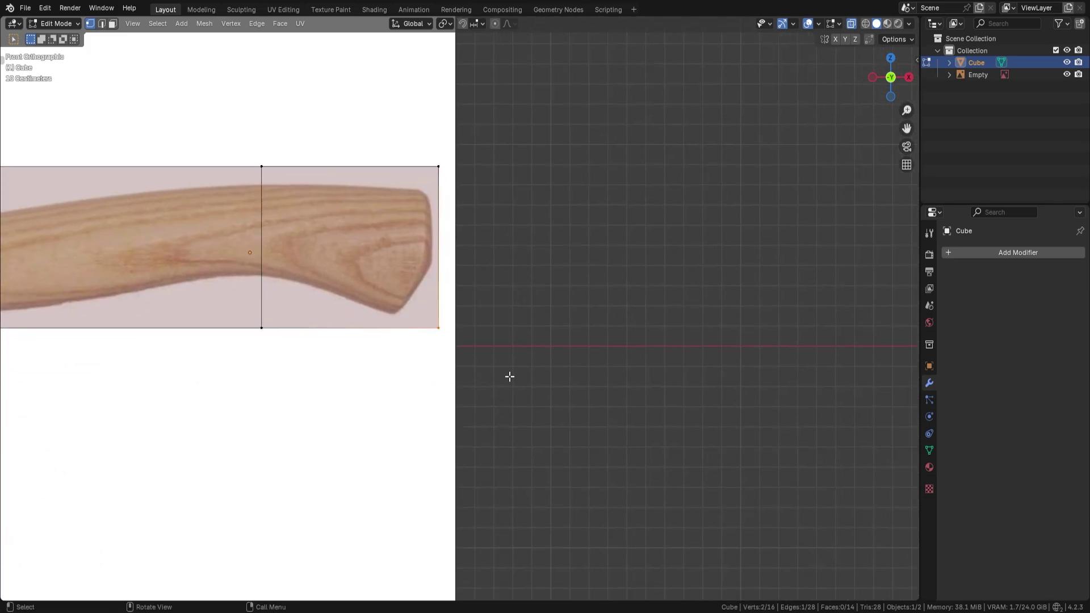
{"action": "key", "text": "g"}
{"action": "left_click", "coordinate": [465, 361]}
{"action": "left_click_drag", "start_coordinate": [398, 110], "coordinate": [470, 246]}
{"action": "key", "text": "g"}
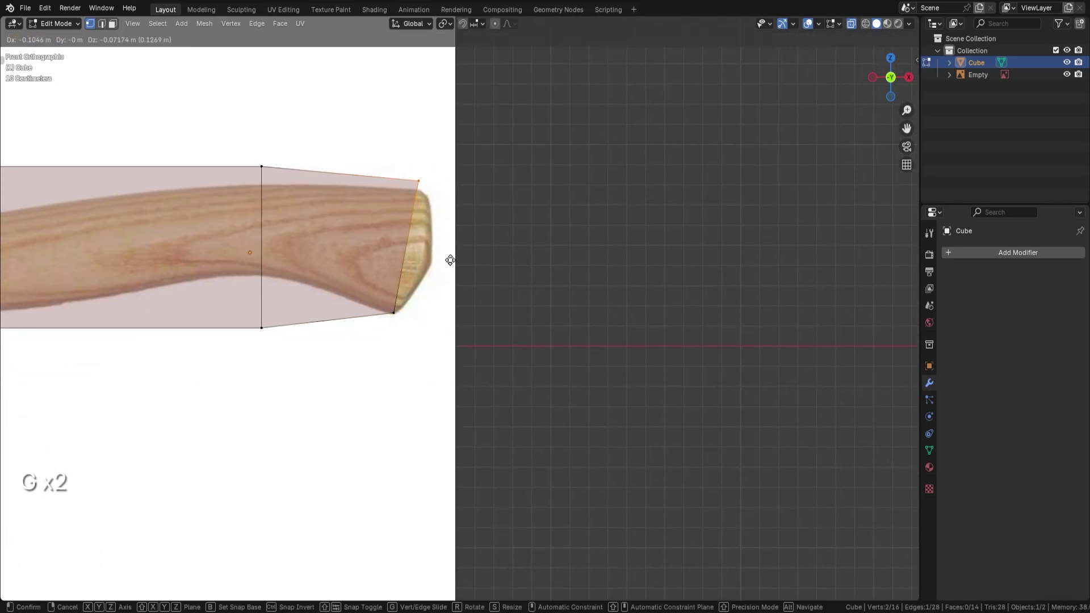
{"action": "left_click", "coordinate": [450, 269]}
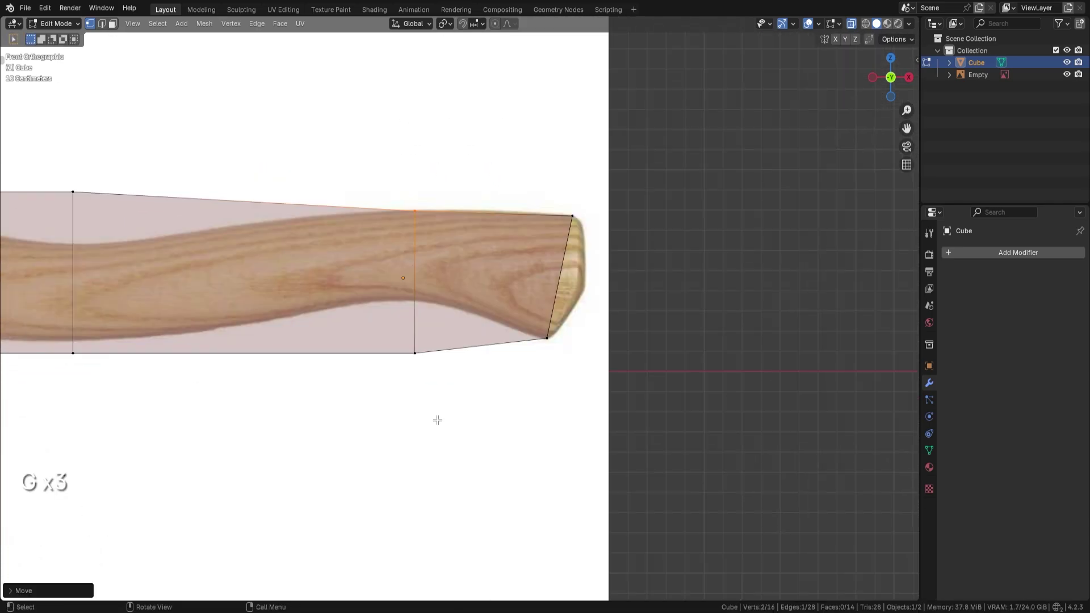
- Move the vertices of the two crosswise cuts onto the upper and lower outline of the handle
{"action": "left_click_drag", "start_coordinate": [437, 420], "coordinate": [382, 324]}
{"action": "key", "text": "g"}
{"action": "left_click", "coordinate": [382, 275]}
{"action": "middle_click_drag", "start_coordinate": [382, 275], "coordinate": [630, 295], "text": "shift"}
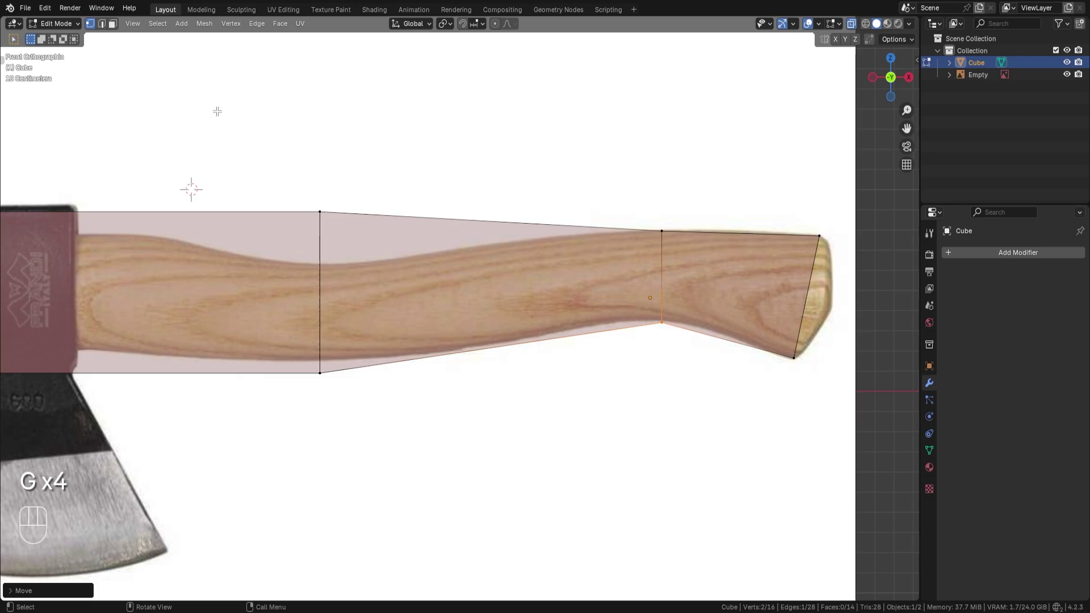
{"action": "left_click_drag", "start_coordinate": [217, 109], "coordinate": [365, 280]}
{"action": "key", "text": "g"}
{"action": "left_click", "coordinate": [363, 332]}
{"action": "middle_click_drag", "start_coordinate": [363, 332], "coordinate": [413, 329], "text": "shift"}
{"action": "middle_click_drag", "start_coordinate": [239, 314], "coordinate": [380, 331], "text": "shift"}
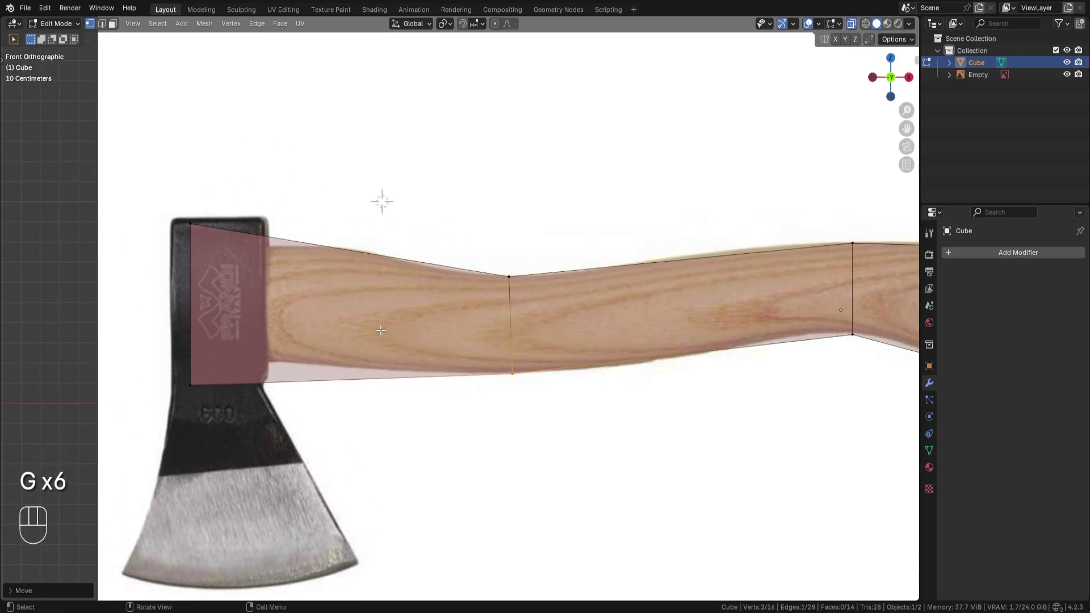
- Move the lower and upper corner vertices inside the axe head to match the handle's thickness
{"action": "left_click_drag", "start_coordinate": [174, 331], "coordinate": [246, 415]}
{"action": "key", "text": "g"}
{"action": "left_click", "coordinate": [238, 348]}
{"action": "left_click_drag", "start_coordinate": [167, 188], "coordinate": [224, 241]}
{"action": "key", "text": "g"}
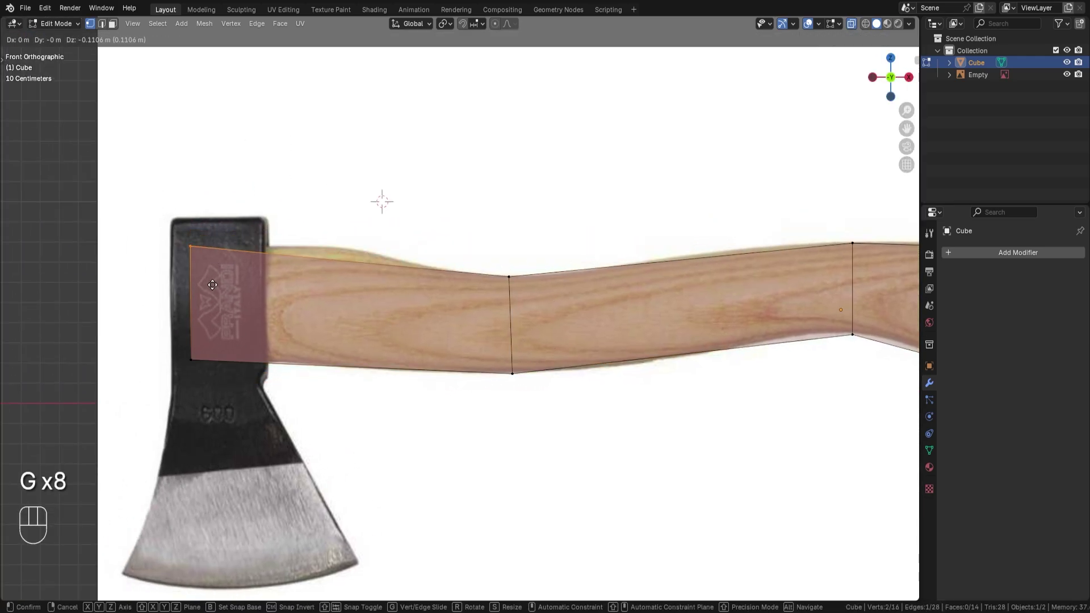
{"action": "left_click", "coordinate": [213, 292]}
- Add a centred loop cut between the head end and the handle's dip, and fit its upper vertices to the outline
{"action": "middle_click_drag", "start_coordinate": [213, 293], "coordinate": [41, 292], "text": "shift"}
{"action": "key", "text": "ctrl+r"}
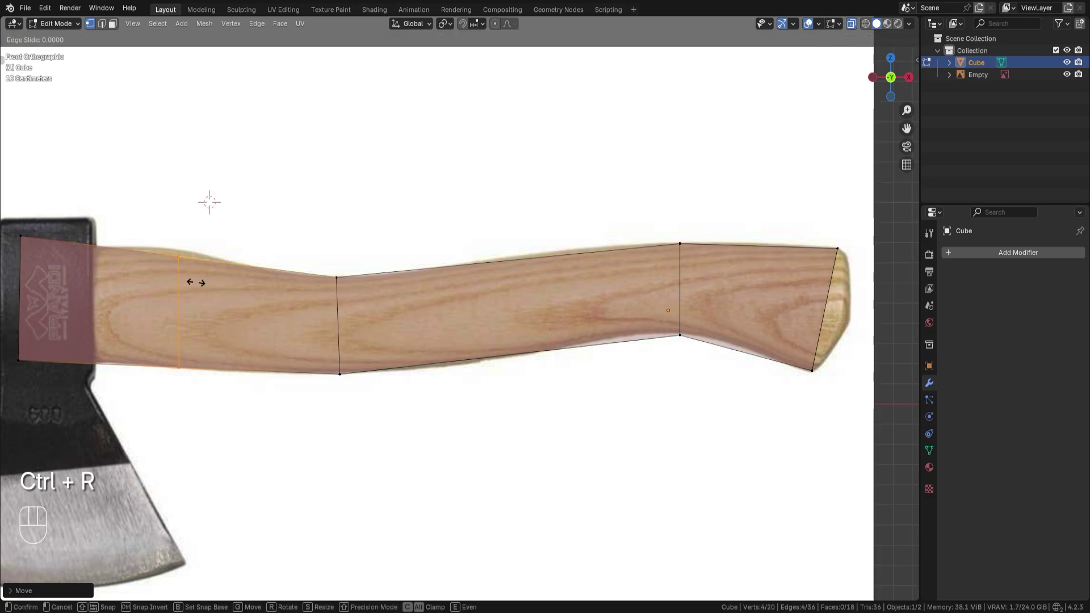
{"action": "left_click", "coordinate": [181, 261]}
{"action": "right_click", "coordinate": [182, 262]}
{"action": "key", "text": "g"}
{"action": "left_click", "coordinate": [182, 261]}
- Add a centred loop cut across the middle of the handle and fit its lower vertices to the outline
{"action": "middle_click_drag", "start_coordinate": [499, 330], "coordinate": [341, 330], "text": "shift"}
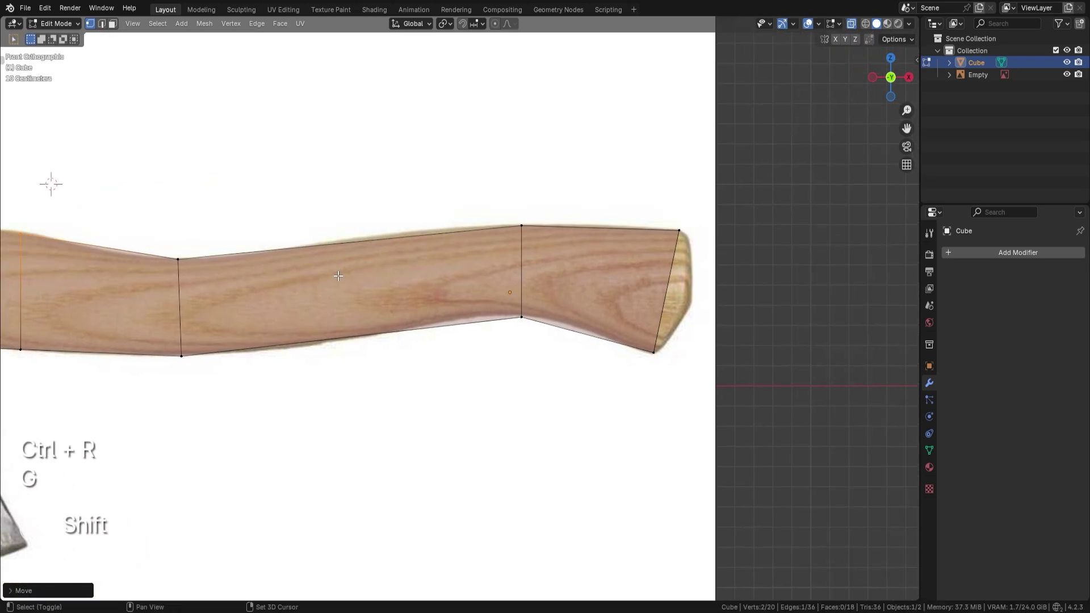
{"action": "key", "text": "ctrl+r"}
{"action": "left_click", "coordinate": [340, 330]}
{"action": "right_click", "coordinate": [340, 330]}
{"action": "key", "text": "g"}
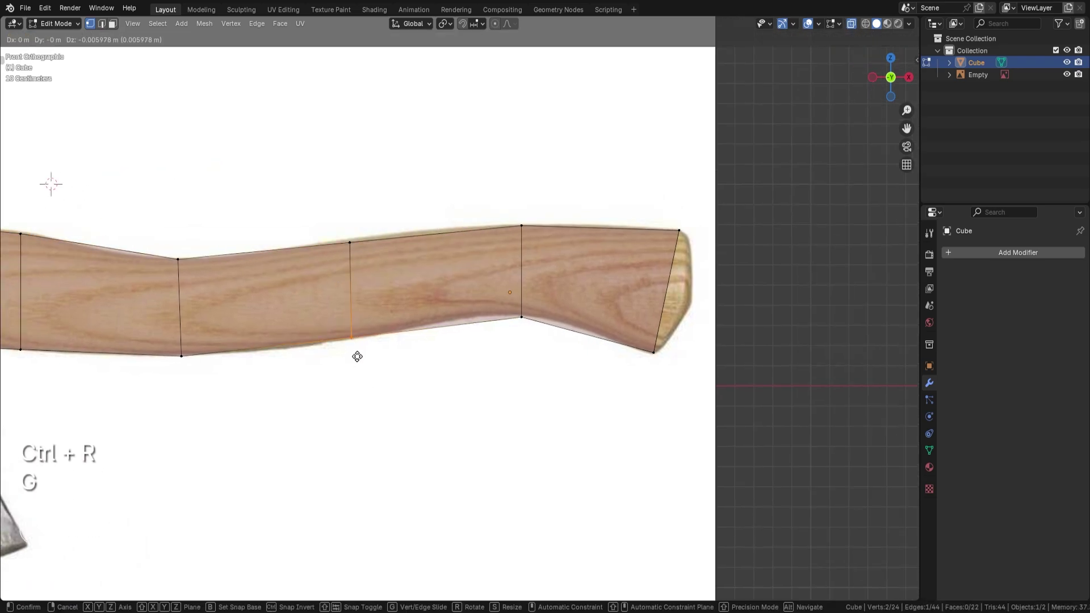
{"action": "left_click", "coordinate": [357, 355]}
- Add a centred lengthwise loop cut along the handle and pull its end vertices out to the grip end's outer edge
{"action": "middle_click_drag", "start_coordinate": [564, 373], "coordinate": [447, 369], "text": "shift"}
{"action": "key", "text": "ctrl+r"}
{"action": "left_click", "coordinate": [554, 294]}
{"action": "right_click", "coordinate": [569, 313]}
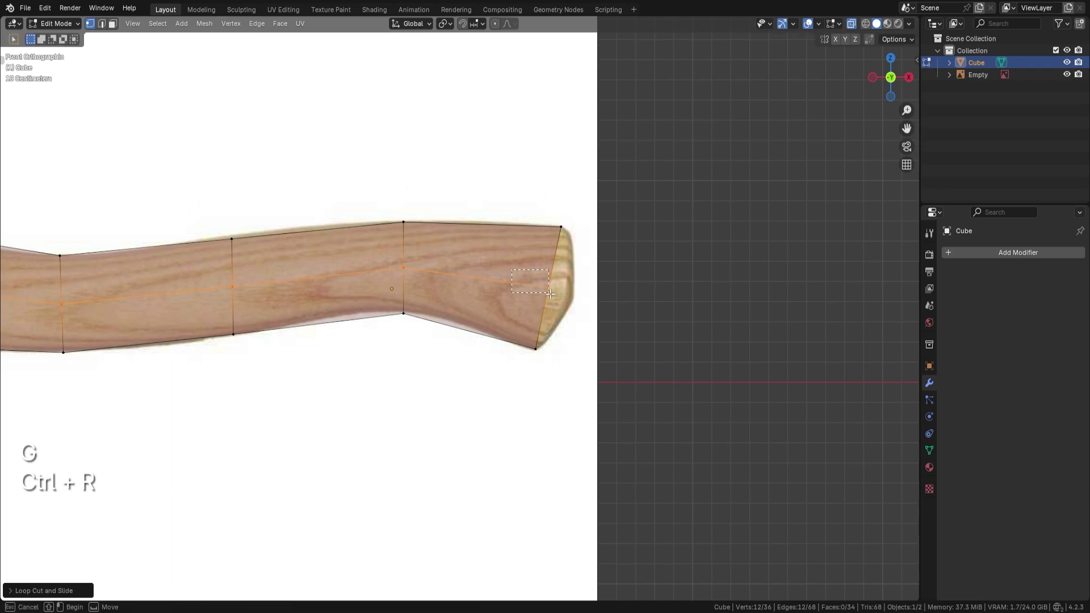
{"action": "left_click_drag", "start_coordinate": [550, 294], "coordinate": [550, 294]}
{"action": "key", "text": "g"}
{"action": "left_click", "coordinate": [593, 314]}
- Add a lengthwise loop cut through the handle's upper half and move its end vertices up near the grip end's top corner
{"action": "key", "text": "ctrl+r"}
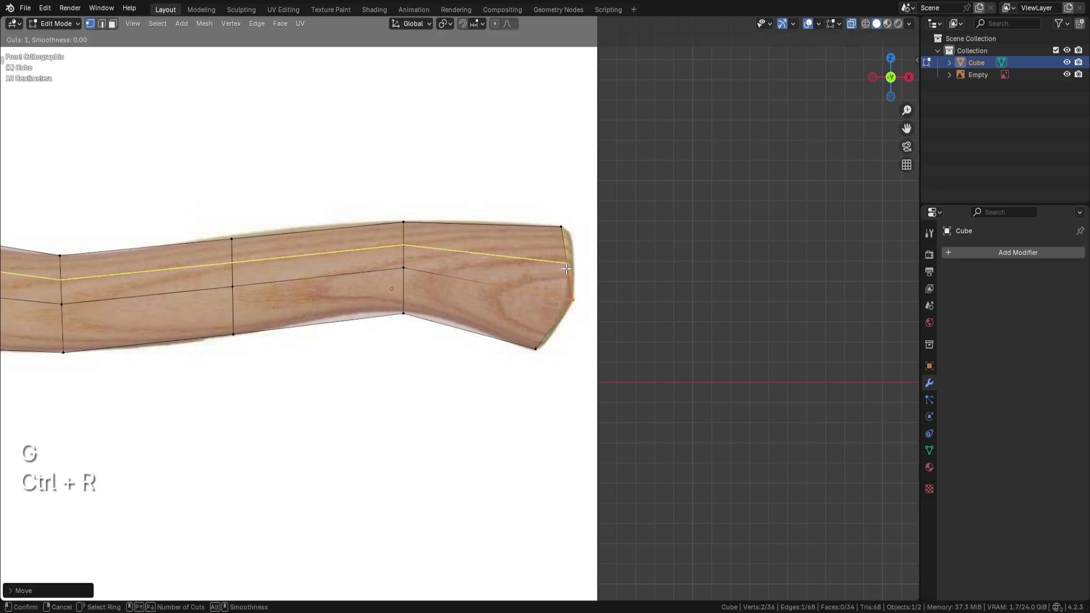
{"action": "left_click", "coordinate": [568, 253]}
{"action": "right_click", "coordinate": [608, 258]}
{"action": "left_click", "coordinate": [590, 280]}
{"action": "key", "text": "g"}
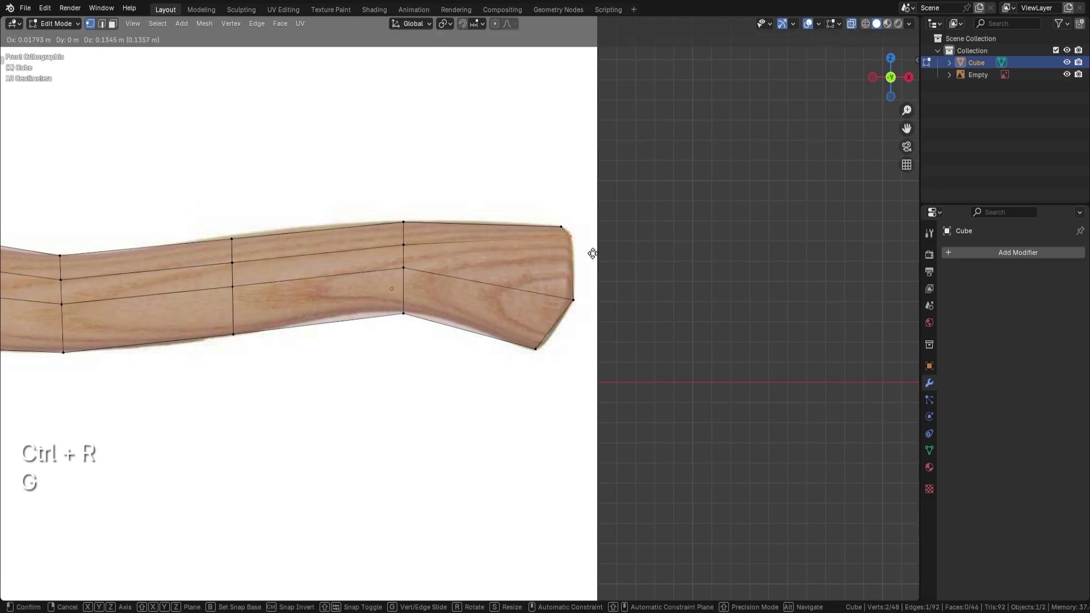
{"action": "left_click", "coordinate": [592, 253]}
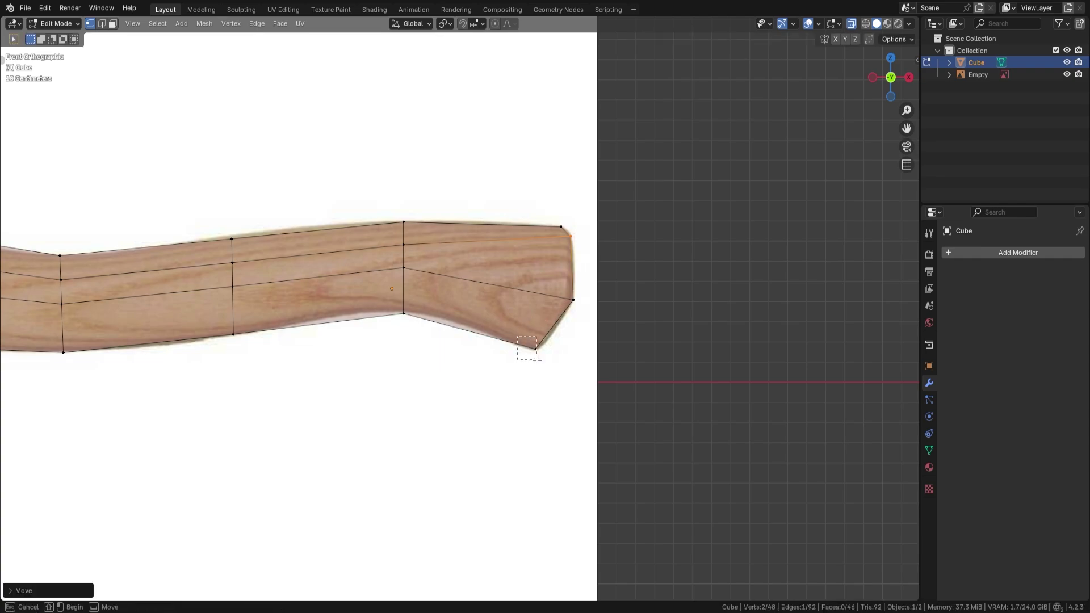
- Fine-tune the grip end's bottom corner and the lower vertices at the start of the flare to follow the outline
{"action": "left_click_drag", "start_coordinate": [537, 359], "coordinate": [537, 359]}
{"action": "key", "text": "g"}
{"action": "left_click", "coordinate": [539, 362]}
{"action": "middle_click_drag", "start_coordinate": [455, 317], "coordinate": [500, 314], "text": "shift"}
{"action": "left_click_drag", "start_coordinate": [474, 319], "coordinate": [486, 345]}
{"action": "key", "text": "g"}
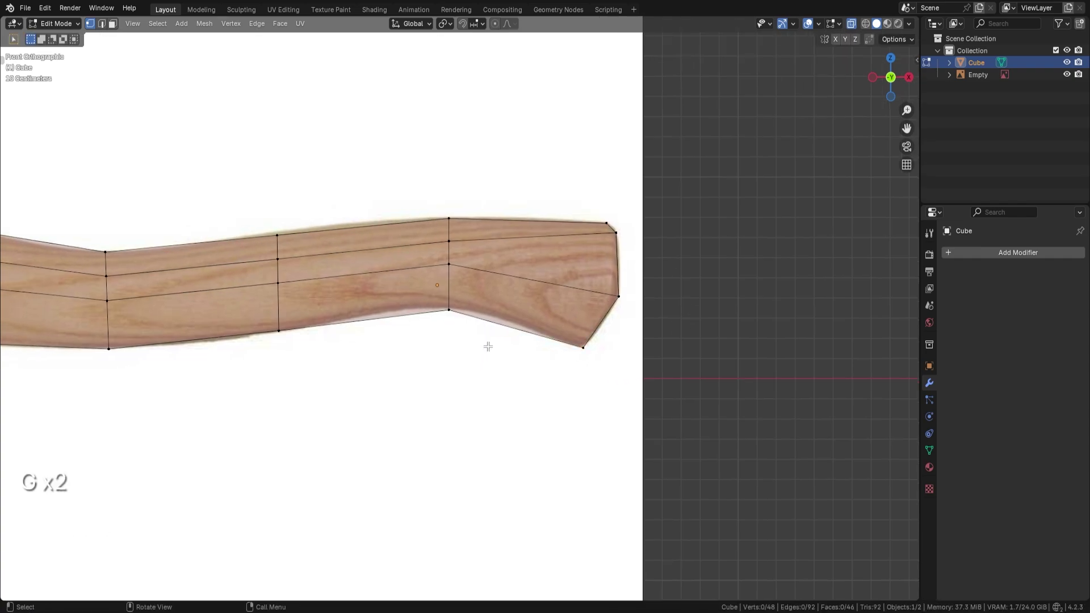
{"action": "left_click_drag", "start_coordinate": [433, 294], "coordinate": [462, 347]}
{"action": "key", "text": "g"}
{"action": "left_click", "coordinate": [460, 343]}
- Add a centred loop cut across the flared grip and move its lower vertices onto the handle's curved underside
{"action": "key", "text": "ctrl+r"}
{"action": "left_click", "coordinate": [530, 315]}
{"action": "right_click", "coordinate": [528, 315]}
{"action": "left_click_drag", "start_coordinate": [501, 306], "coordinate": [523, 346]}
{"action": "key", "text": "g"}
{"action": "left_click", "coordinate": [523, 343]}
- Add a centred loop cut across the handle segment just before the flare and move its bottom vertices onto the lower outline
{"action": "middle_click_drag", "start_coordinate": [478, 351], "coordinate": [546, 355], "text": "shift"}
{"action": "key", "text": "ctrl+r"}
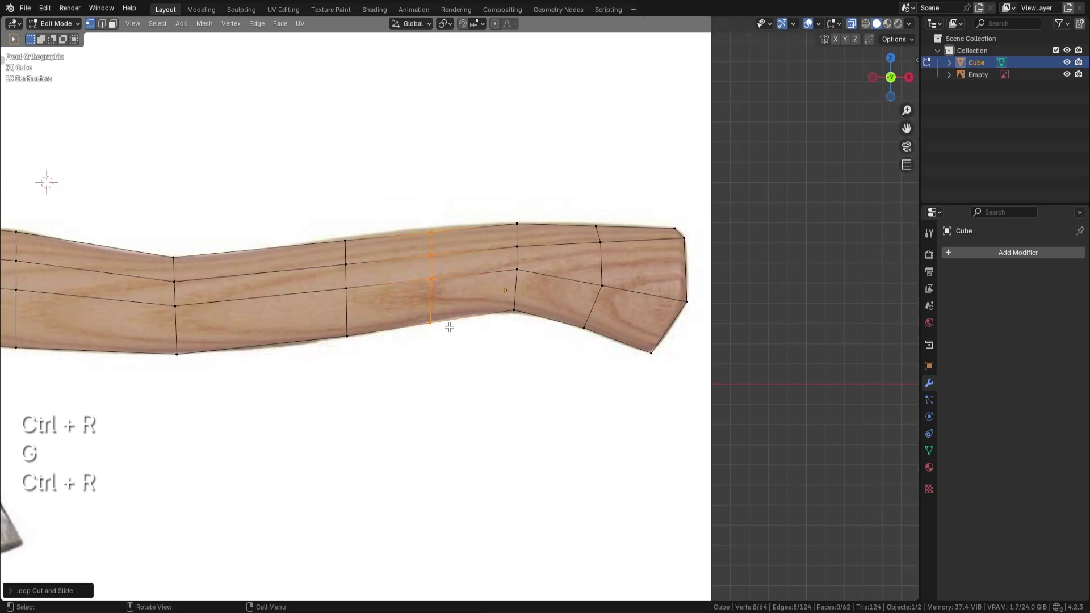
{"action": "left_click", "coordinate": [448, 323]}
{"action": "right_click", "coordinate": [447, 324]}
{"action": "mouse_move", "coordinate": [418, 325]}
{"action": "left_mouse_down"}
{"action": "mouse_move", "coordinate": [433, 344]}
{"action": "mouse_move", "coordinate": [437, 334]}
{"action": "left_mouse_up"}
{"action": "key", "text": "g"}
{"action": "left_click", "coordinate": [451, 355]}
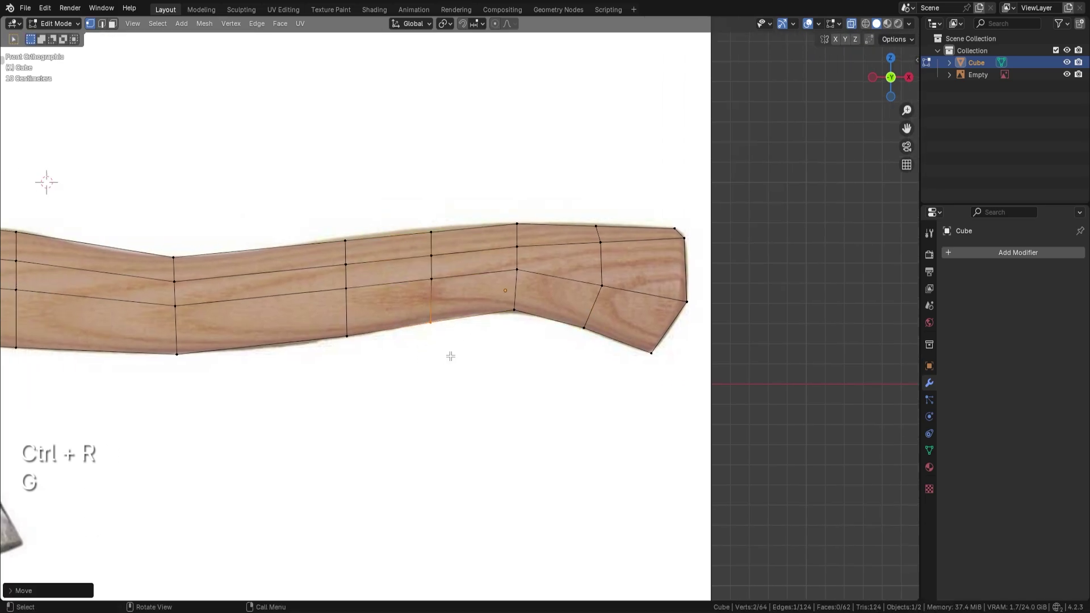
- Adjust the top vertices at the flare, the newest loop cut and the neighbouring mid-handle loop to follow the handle's upper outline
{"action": "left_click_drag", "start_coordinate": [604, 238], "coordinate": [604, 238]}
{"action": "key", "text": "g"}
{"action": "left_click", "coordinate": [606, 237]}
{"action": "middle_click_drag", "start_coordinate": [429, 221], "coordinate": [473, 242], "text": "shift"}
{"action": "left_click_drag", "start_coordinate": [466, 242], "coordinate": [487, 266]}
{"action": "key", "text": "g"}
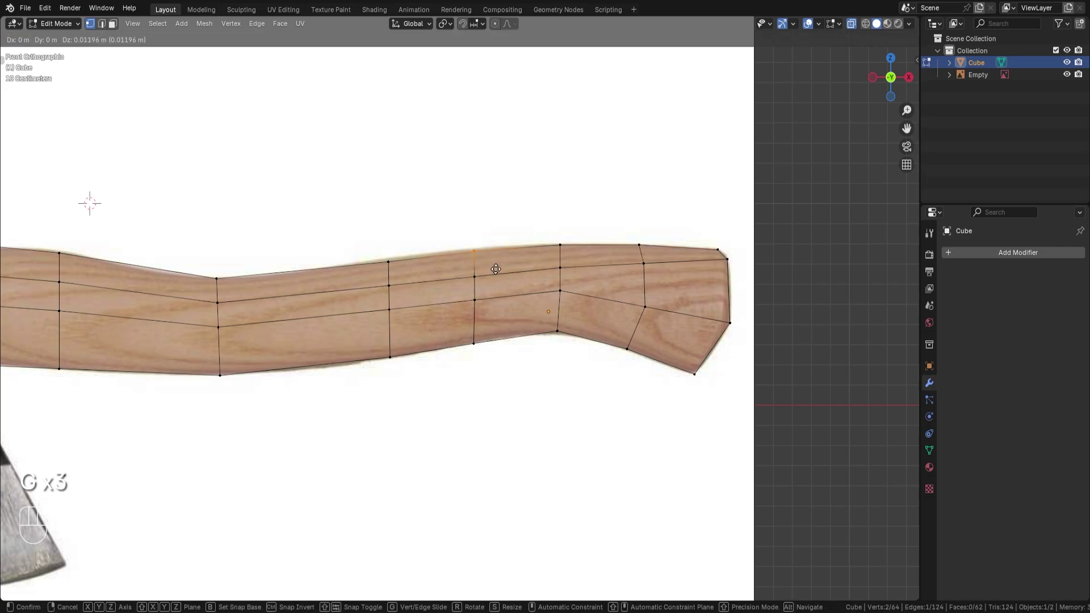
{"action": "left_click", "coordinate": [494, 266]}
{"action": "middle_click_drag", "start_coordinate": [379, 265], "coordinate": [457, 264], "text": "shift"}
{"action": "left_click_drag", "start_coordinate": [480, 273], "coordinate": [480, 273]}
{"action": "key", "text": "g"}
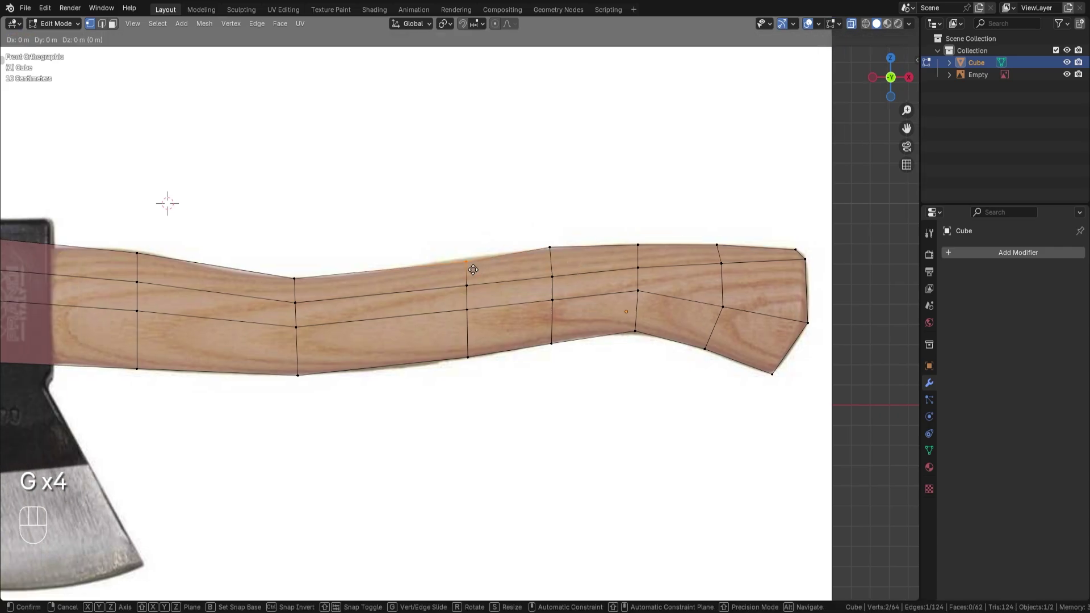
{"action": "left_click", "coordinate": [477, 270]}
- Add two centred loop cuts across the handle, one on each side of the dip in its upper edge
{"action": "middle_click_drag", "start_coordinate": [360, 267], "coordinate": [485, 276], "text": "shift"}
{"action": "key", "text": "ctrl+r"}
{"action": "left_click", "coordinate": [482, 277]}
{"action": "right_click", "coordinate": [482, 277]}
{"action": "left_click", "coordinate": [478, 271]}
- Move the head end's bottom and top corner vertices and the next loop's top vertices onto the reference outline
{"action": "left_click_drag", "start_coordinate": [478, 272], "coordinate": [515, 288]}
{"action": "key", "text": "g"}
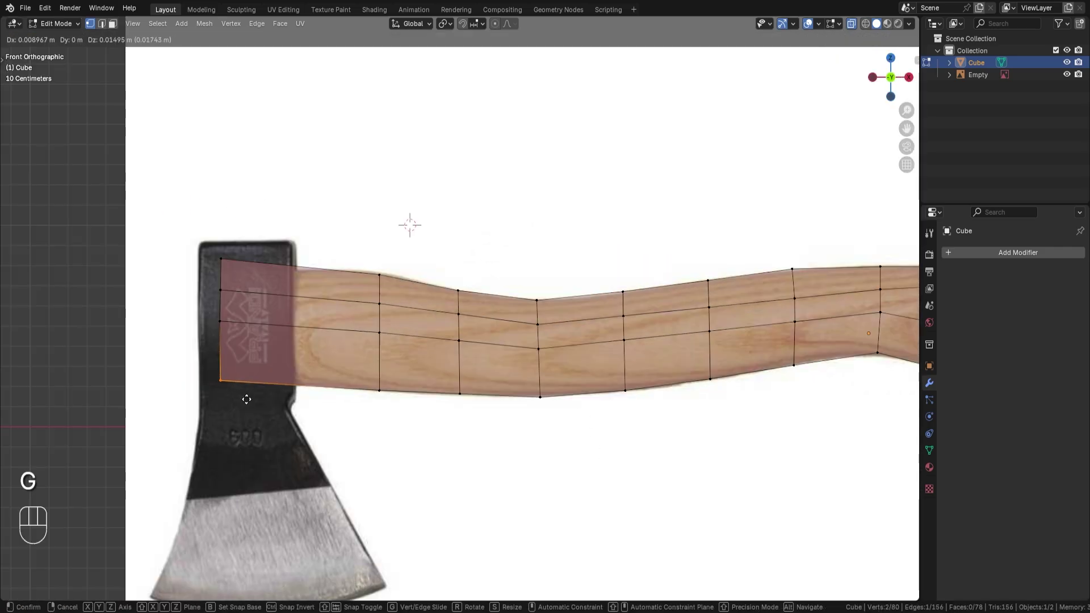
{"action": "left_click", "coordinate": [246, 398]}
{"action": "left_click_drag", "start_coordinate": [193, 241], "coordinate": [239, 283]}
{"action": "key", "text": "g"}
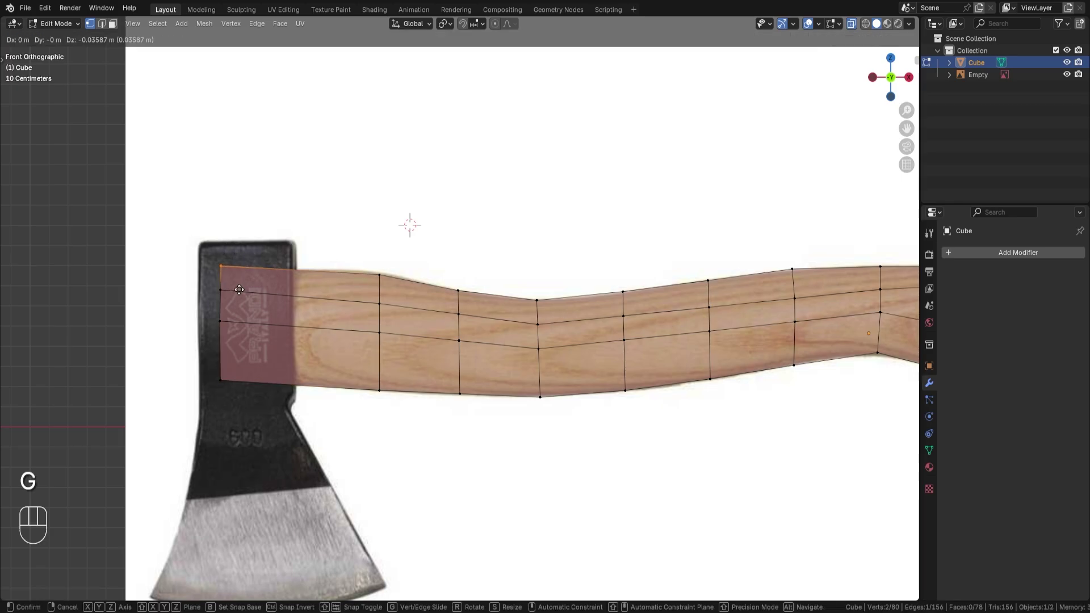
{"action": "left_click", "coordinate": [240, 290]}
{"action": "left_click_drag", "start_coordinate": [371, 254], "coordinate": [393, 289]}
{"action": "key", "text": "g"}
{"action": "left_click", "coordinate": [391, 288]}
- Hide the reference image and add a centred loop cut along the handle's full length, splitting its thickness in half
{"action": "middle_click_drag", "start_coordinate": [613, 300], "coordinate": [393, 290], "text": "shift"}
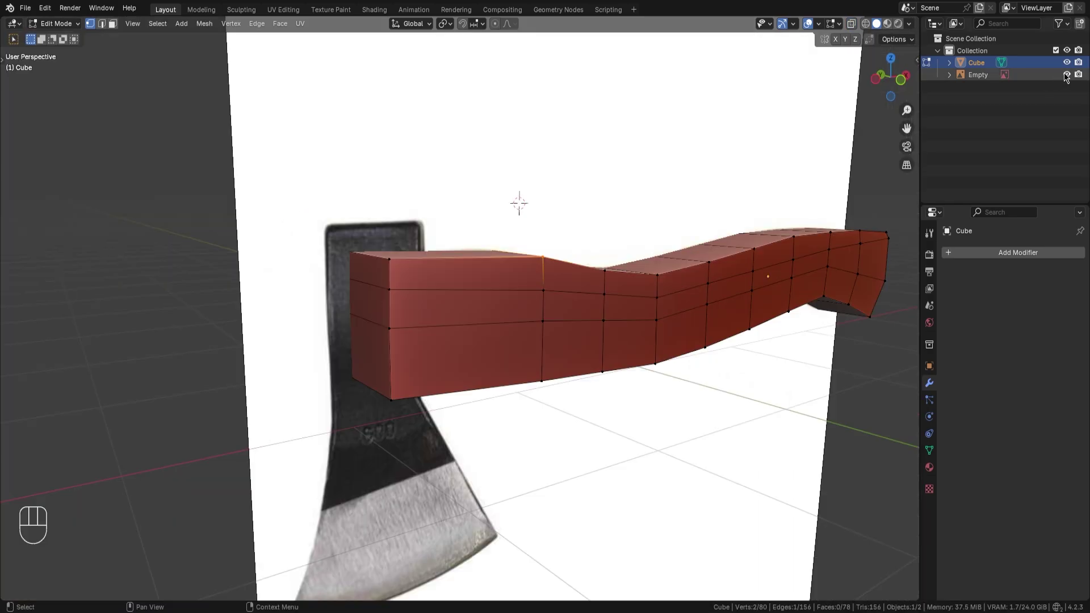
{"action": "left_click", "coordinate": [1066, 75]}
{"action": "middle_click_drag", "start_coordinate": [341, 273], "coordinate": [507, 313]}
{"action": "key", "text": "ctrl+r"}
{"action": "left_click", "coordinate": [471, 279]}
{"action": "left_click", "coordinate": [473, 278]}
- Delete all faces on one side of the centre loop, selecting them through the mesh with X-ray in the left orthographic view
{"action": "key", "text": "alt+z"}
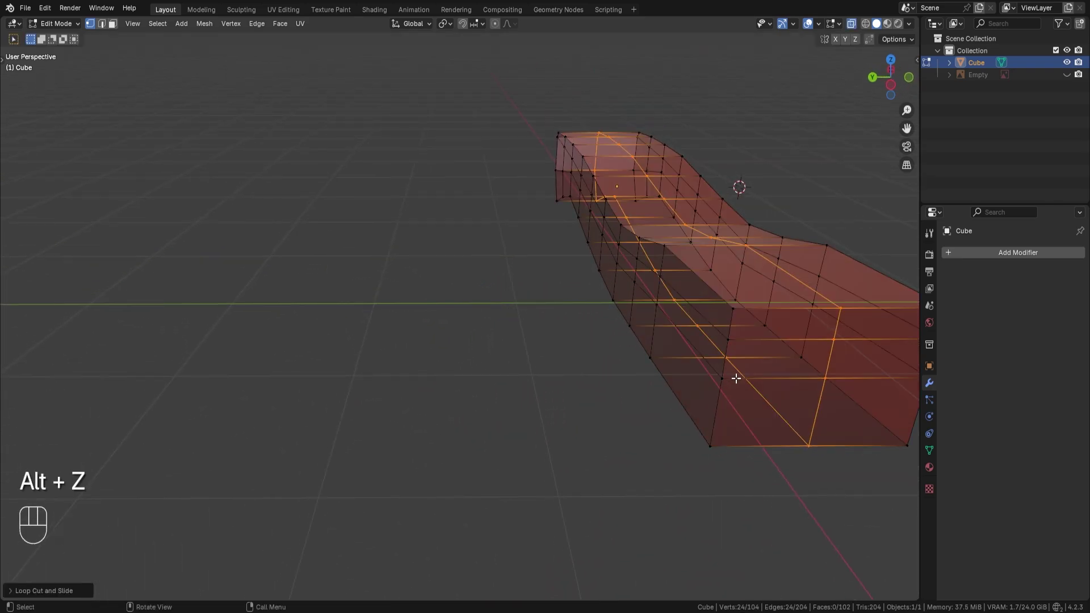
{"action": "middle_click_drag", "start_coordinate": [735, 376], "coordinate": [499, 312]}
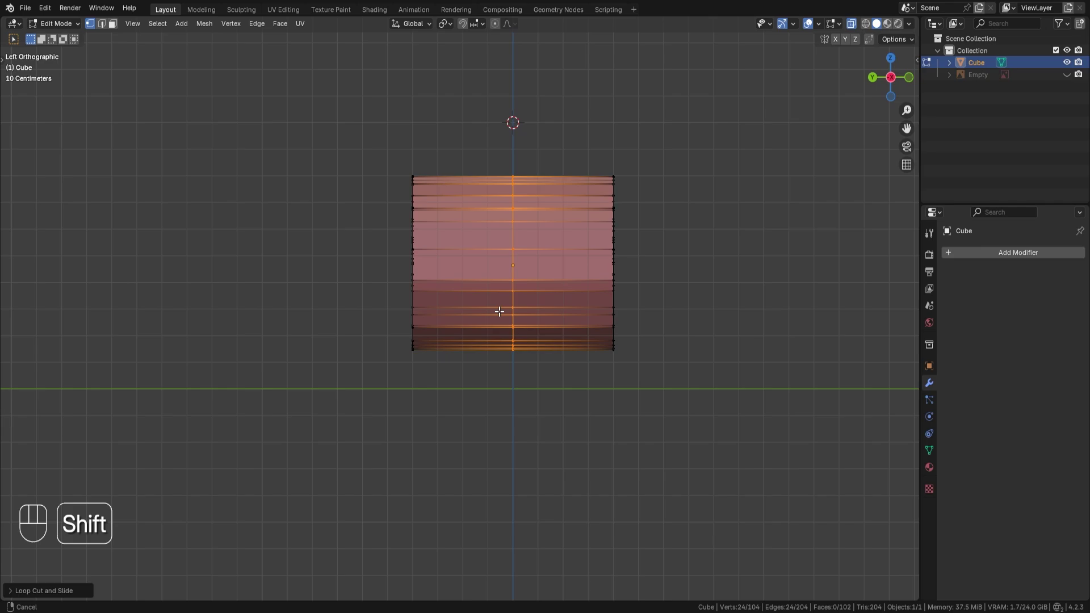
{"action": "key", "text": "3"}
{"action": "left_click_drag", "start_coordinate": [315, 139], "coordinate": [499, 409]}
{"action": "key", "text": "x"}
{"action": "left_click", "coordinate": [489, 416]}
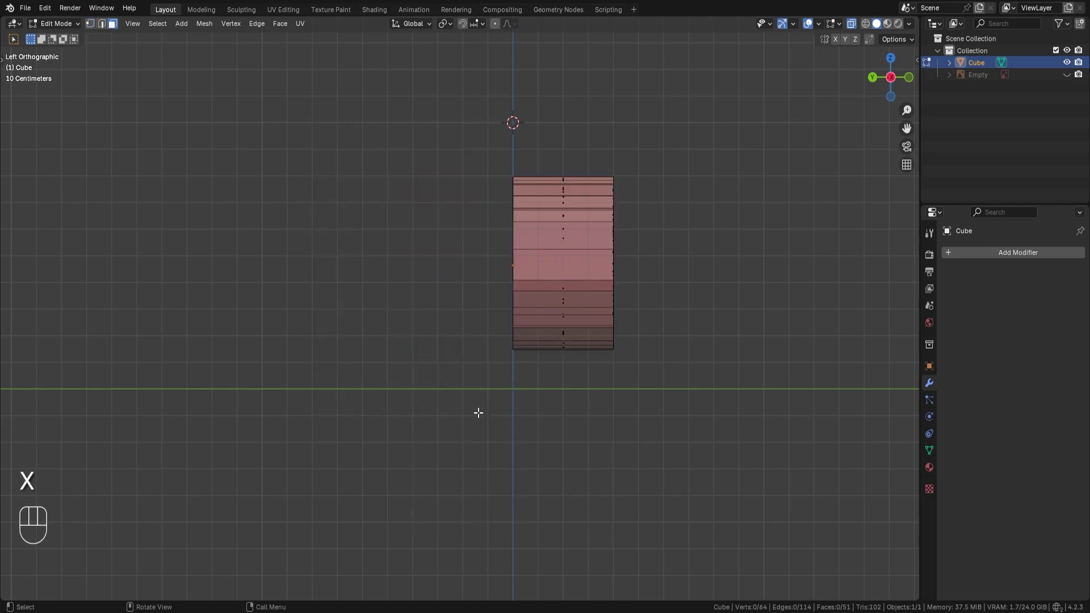
- Turn X-ray off and snap the 3D cursor to the upper vertex on the cut side of the handle's head end
{"action": "middle_click_drag", "start_coordinate": [479, 411], "coordinate": [573, 452]}
{"action": "key", "text": "alt+z"}
{"action": "middle_click_drag", "start_coordinate": [573, 451], "coordinate": [511, 386], "text": "shift"}
{"action": "middle_click_drag", "start_coordinate": [511, 386], "coordinate": [499, 405], "text": "shift"}
{"action": "middle_click_drag", "start_coordinate": [499, 406], "coordinate": [435, 326], "text": "shift"}
{"action": "key", "text": "1"}
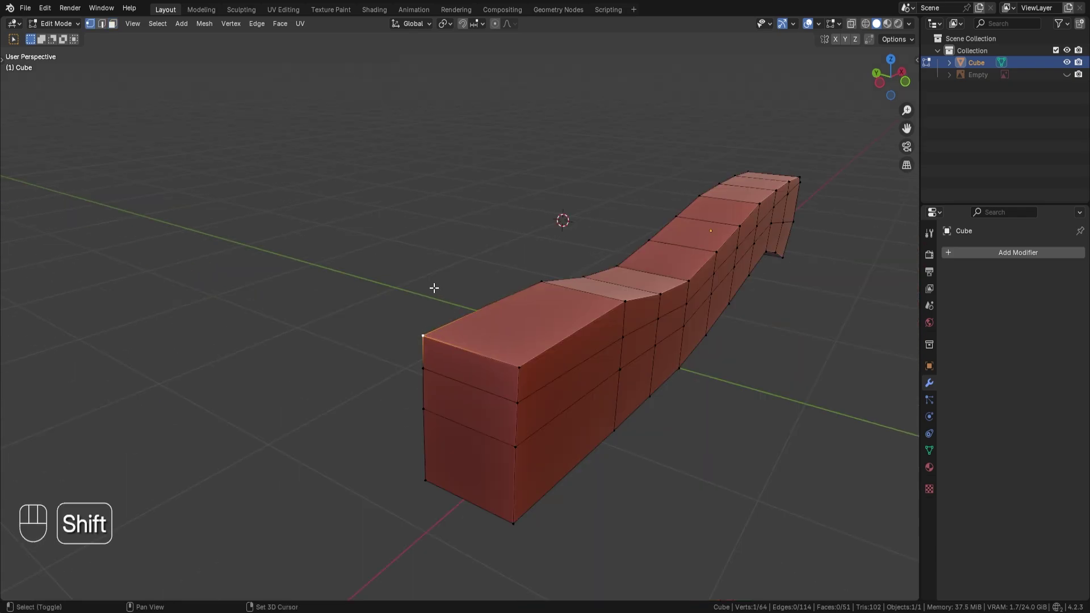
{"action": "key", "text": "shift+s"}
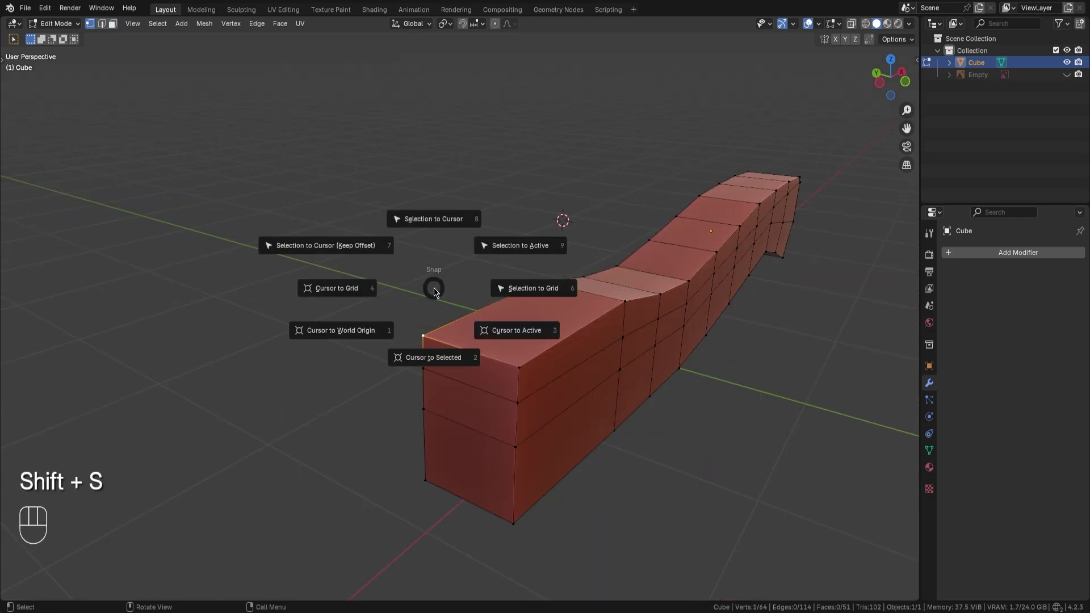
{"action": "left_click", "coordinate": [430, 364]}
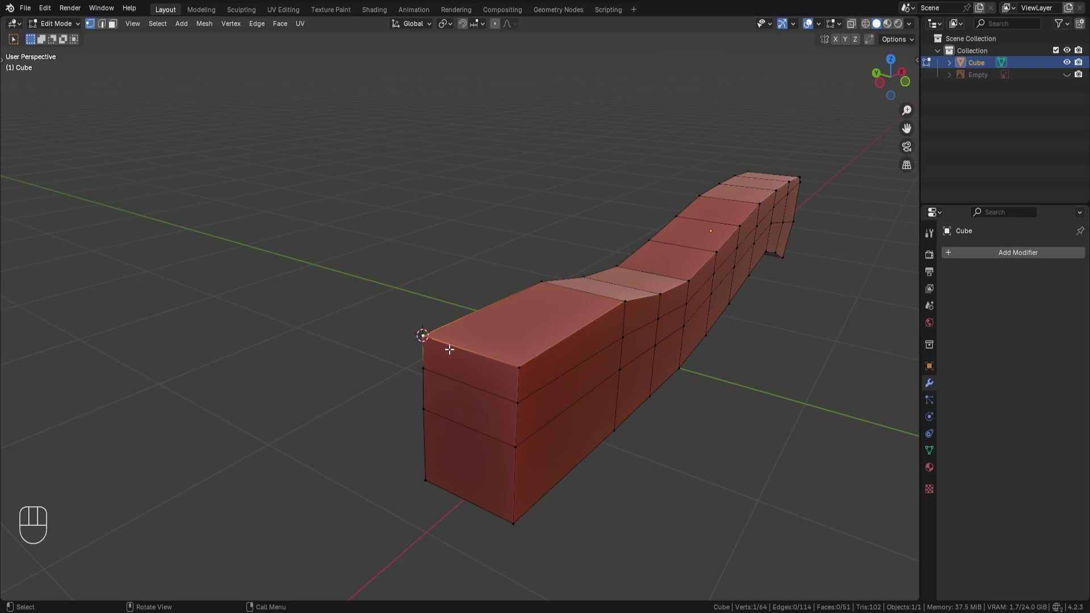
- Set the half handle's origin to the 3D cursor in Object Mode
{"action": "left_click", "coordinate": [353, 346]}
{"action": "right_click", "coordinate": [479, 353]}
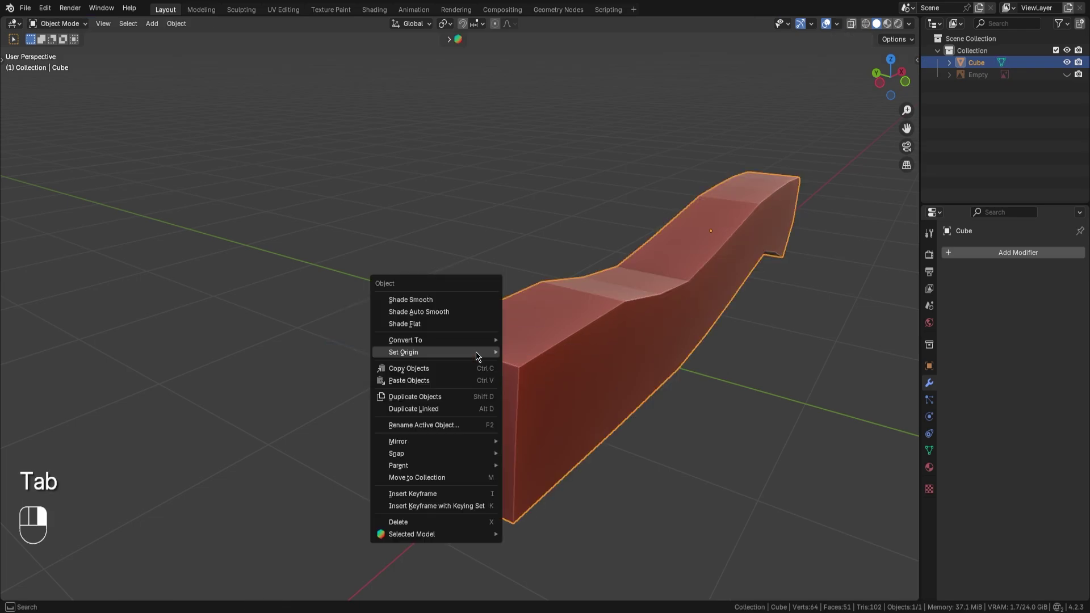
{"action": "mouse_move", "coordinate": [477, 356]}
{"action": "left_click", "coordinate": [561, 380]}
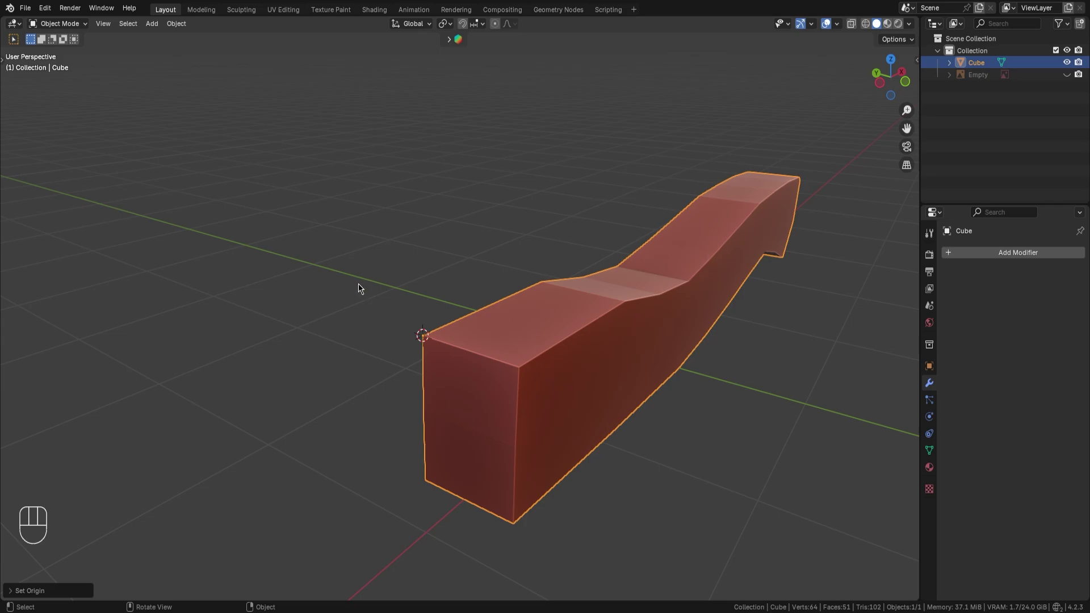
- Add a Mirror modifier to the half handle and mirror it on the Y axis only
{"action": "left_click", "coordinate": [985, 257]}
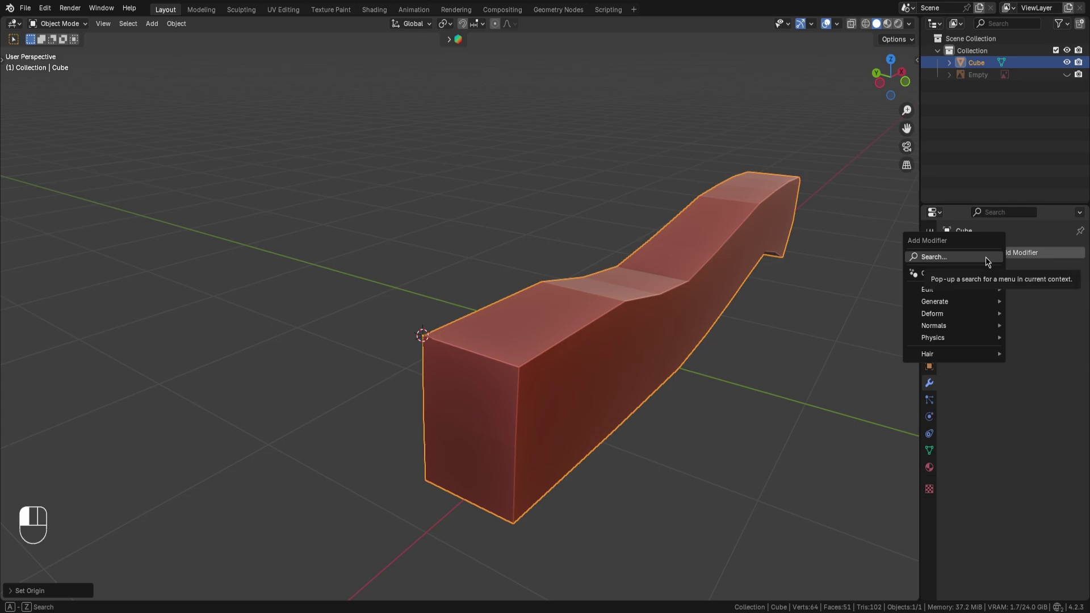
{"action": "left_click", "coordinate": [986, 258]}
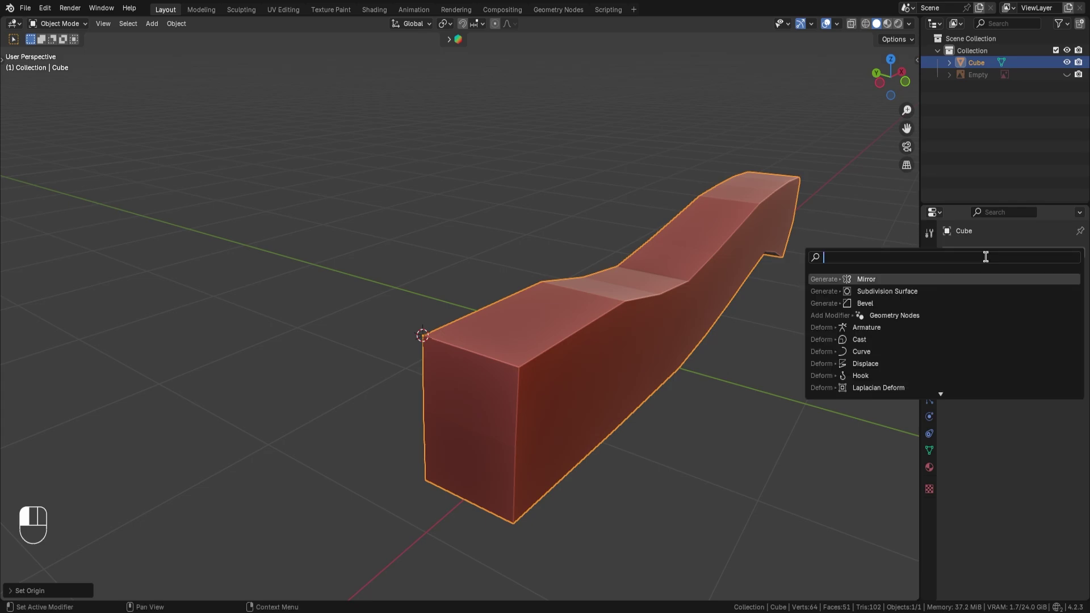
{"action": "left_click", "coordinate": [867, 280]}
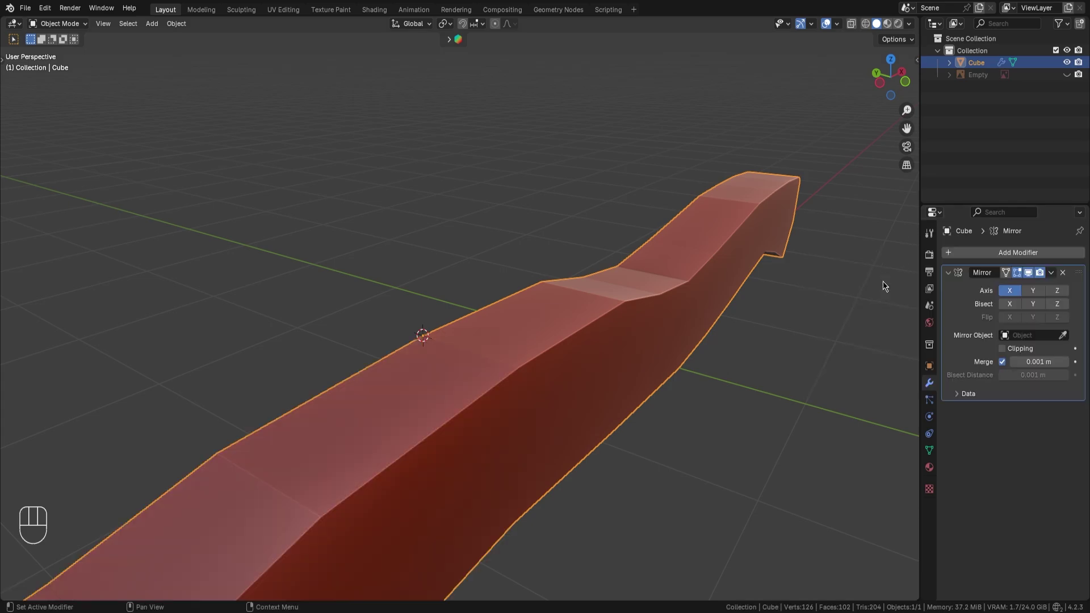
{"action": "left_click", "coordinate": [1033, 291]}
{"action": "left_click", "coordinate": [1016, 291]}
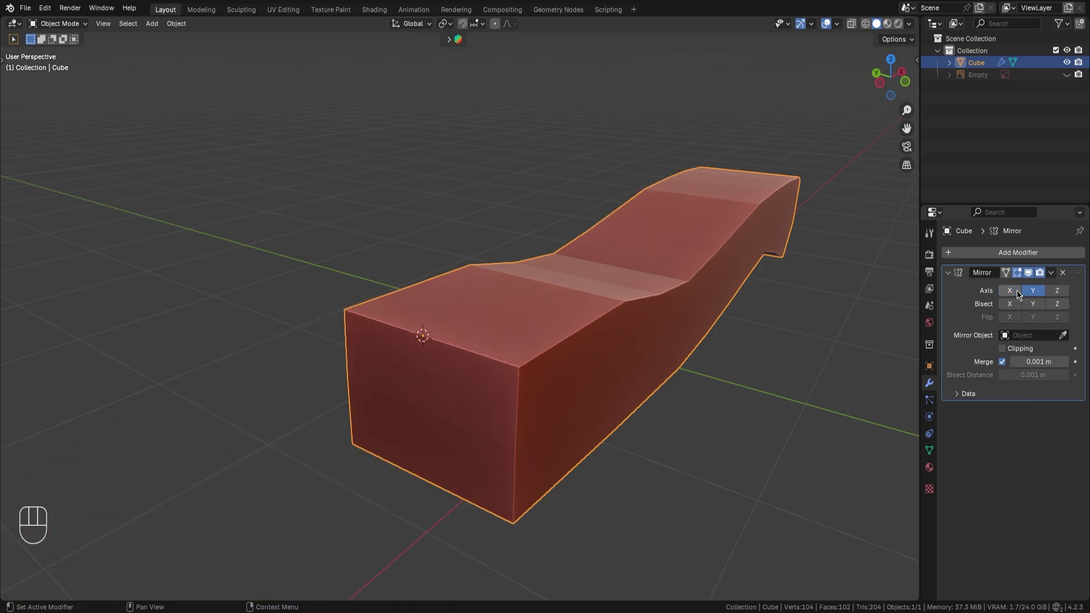
- Examine the mirrored handle's shape and thickness from several angles
{"action": "middle_click_drag", "start_coordinate": [699, 307], "coordinate": [357, 348]}
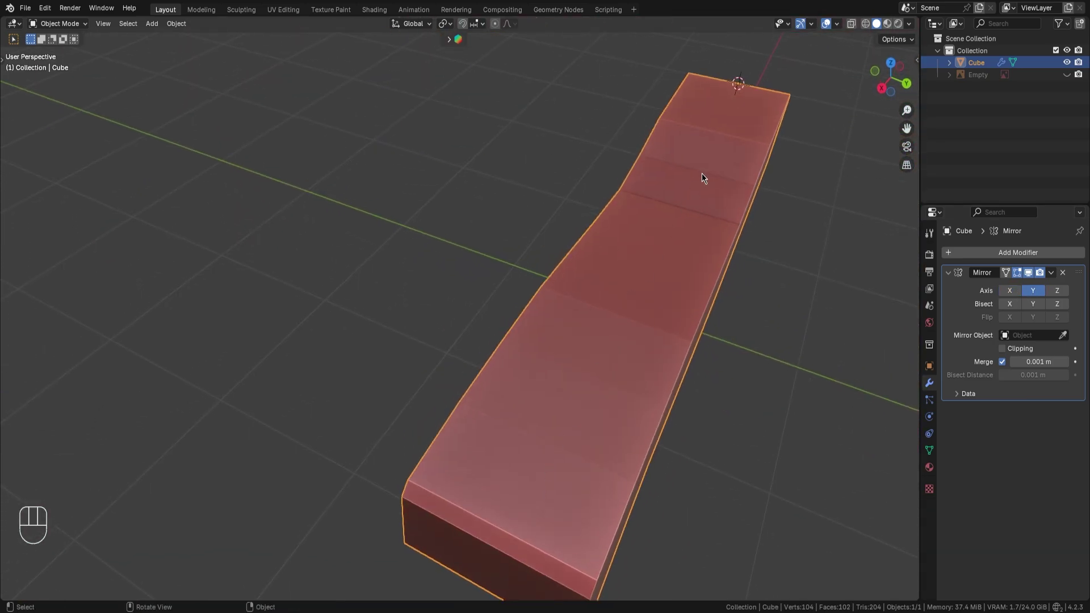
{"action": "middle_click_drag", "start_coordinate": [635, 331], "coordinate": [371, 309]}
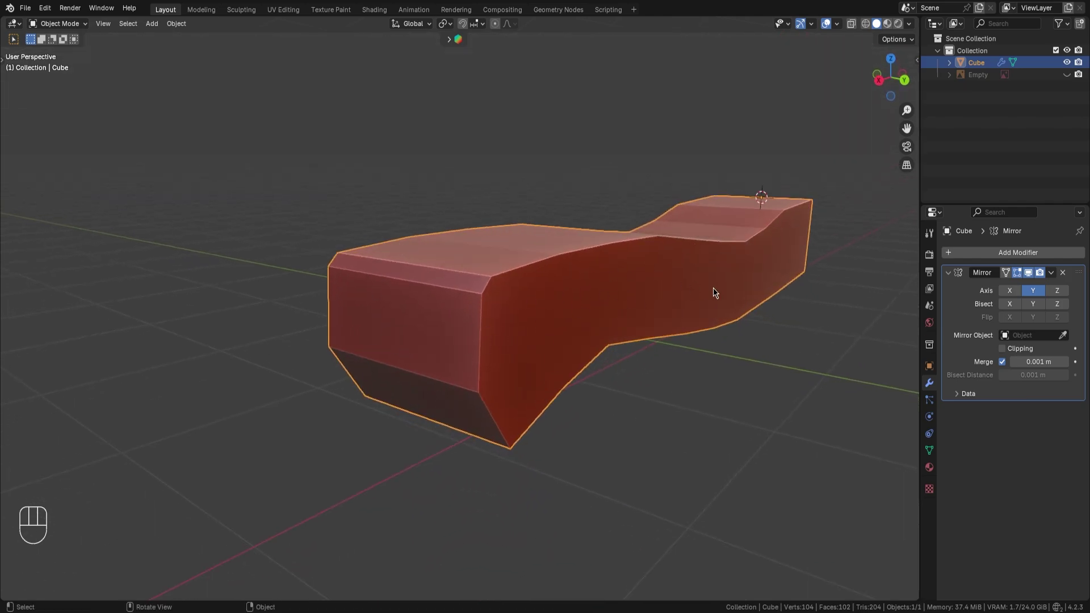
{"action": "middle_click_drag", "start_coordinate": [527, 359], "coordinate": [662, 346]}
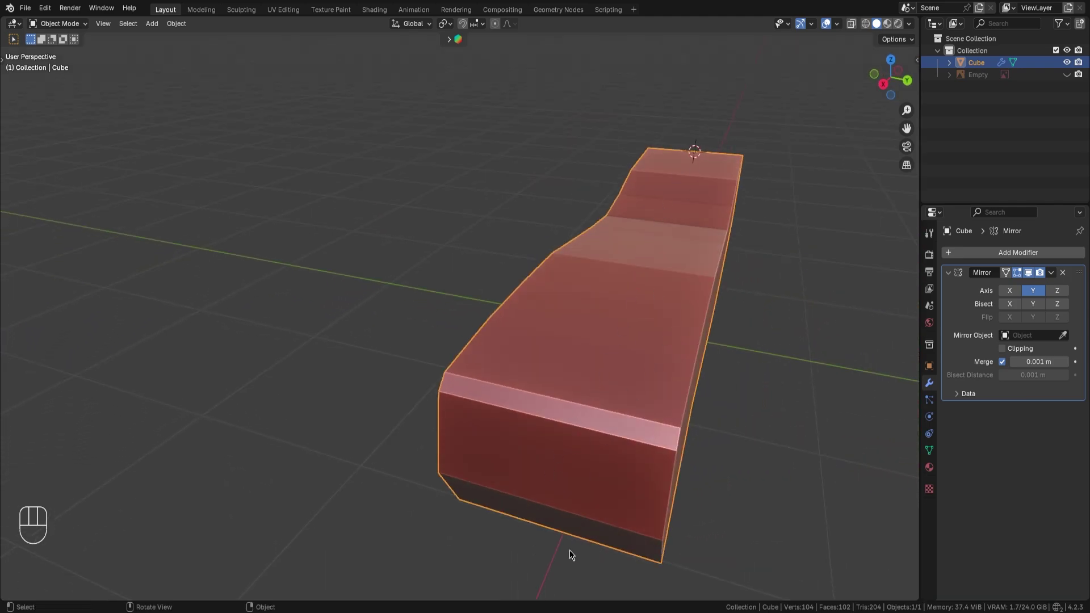
{"action": "middle_click_drag", "start_coordinate": [570, 552], "coordinate": [652, 291]}
{"action": "middle_click_drag", "start_coordinate": [679, 468], "coordinate": [636, 430]}
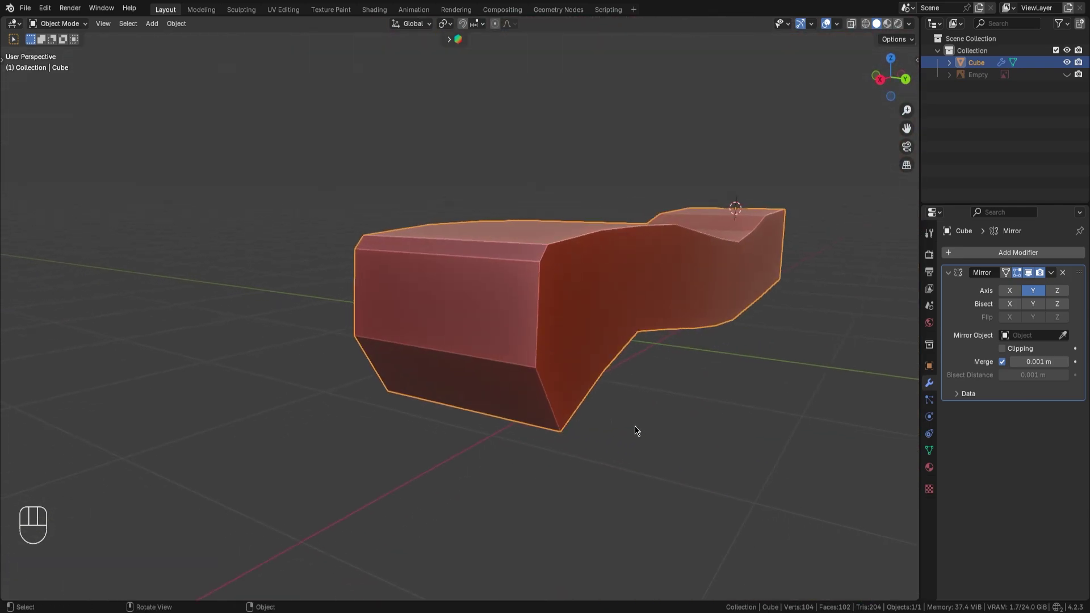
{"action": "middle_click_drag", "start_coordinate": [774, 202], "coordinate": [719, 287]}
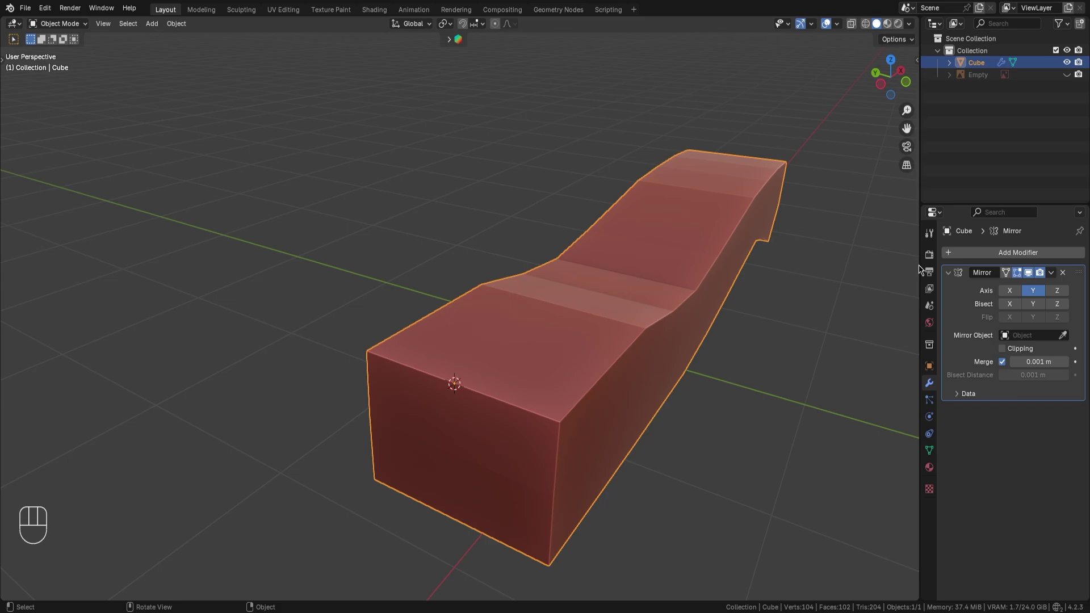
{"action": "left_click_drag", "start_coordinate": [919, 269], "coordinate": [1013, 268]}
{"action": "middle_click_drag", "start_coordinate": [716, 330], "coordinate": [667, 349]}
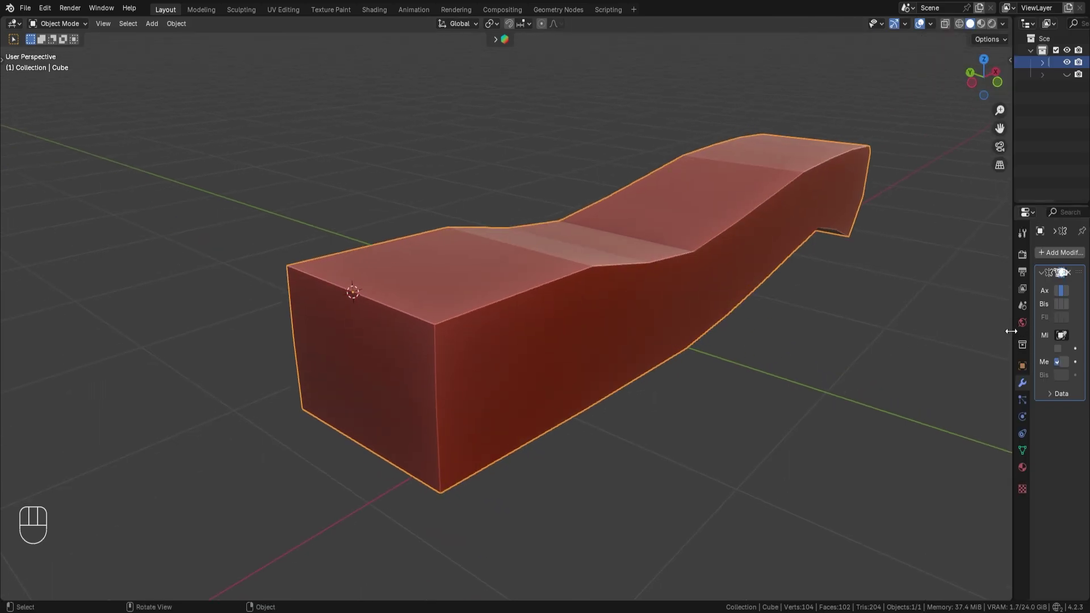
- Add a Subdivision Surface modifier to the handle and set its viewport level to 3
{"action": "left_click_drag", "start_coordinate": [1012, 330], "coordinate": [808, 331]}
{"action": "left_click", "coordinate": [933, 252]}
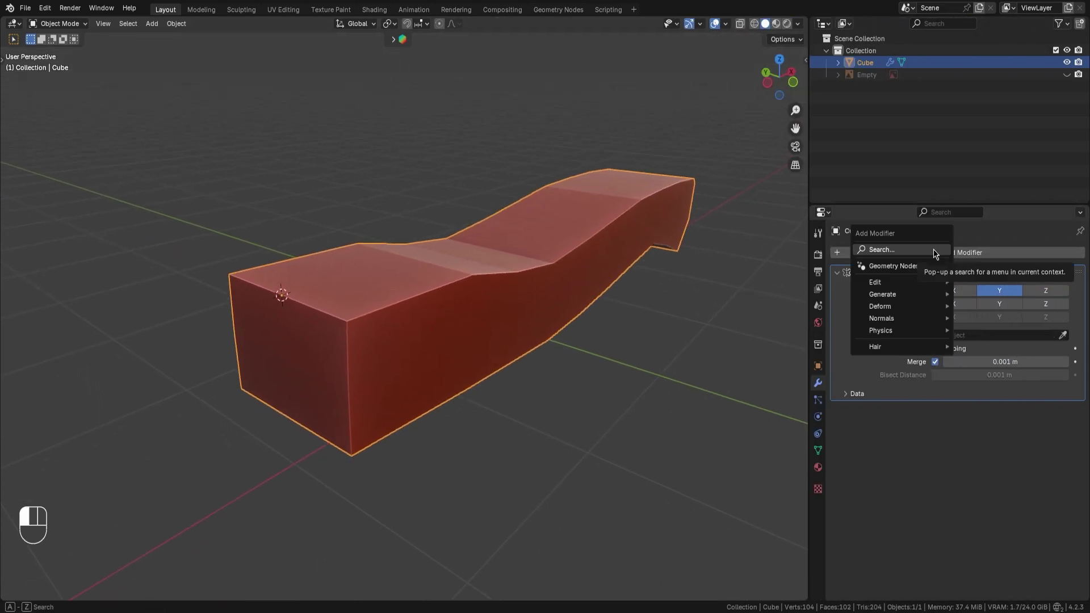
{"action": "type", "text": "sub"}
{"action": "key", "text": "Return"}
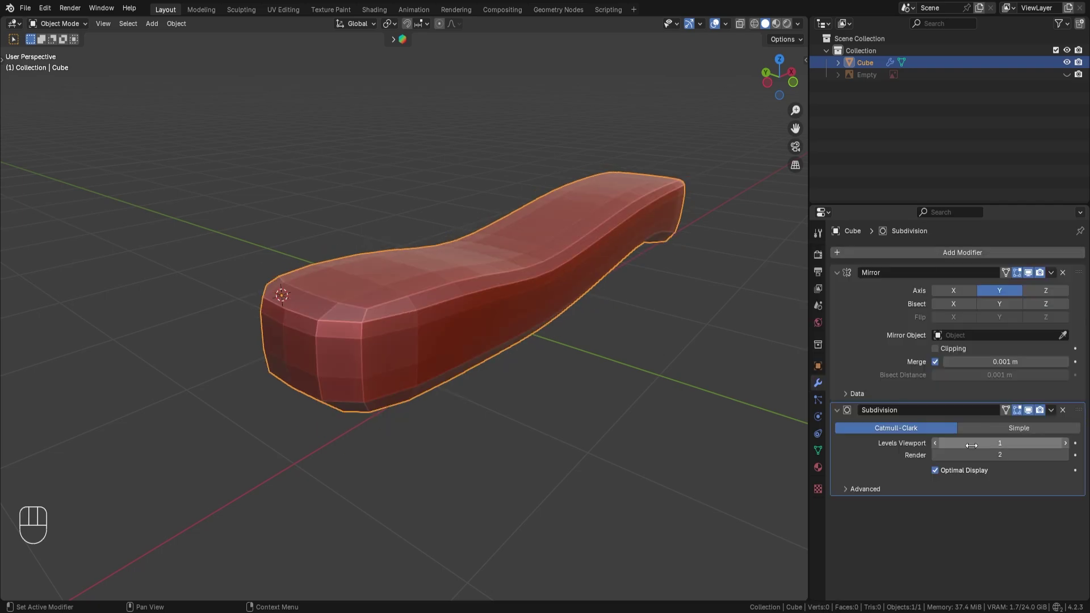
{"action": "left_click", "coordinate": [1065, 443]}
{"action": "left_click", "coordinate": [1065, 442]}
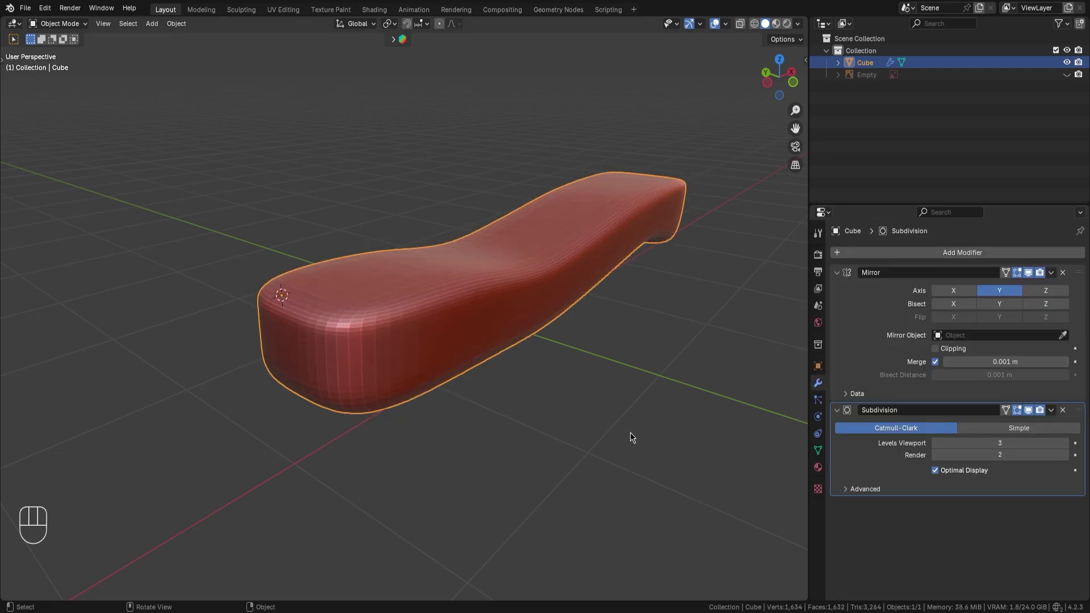
{"action": "middle_click_drag", "start_coordinate": [630, 435], "coordinate": [520, 417]}
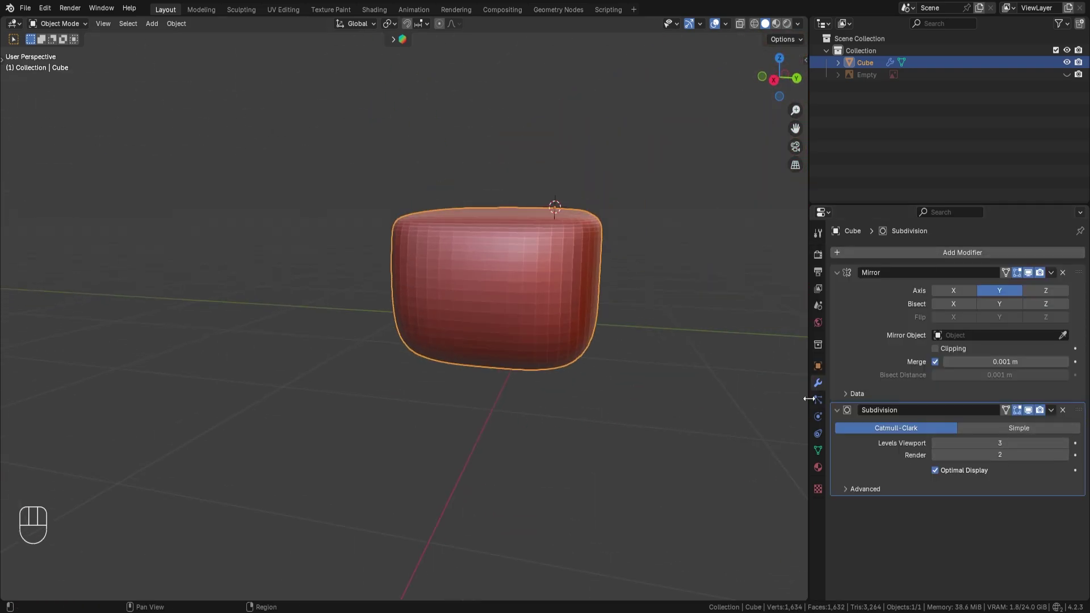
{"action": "left_click_drag", "start_coordinate": [809, 398], "coordinate": [931, 399]}
{"action": "scroll", "coordinate": [737, 345], "scroll_direction": "down", "scroll_amount": 4}
{"action": "middle_click_drag", "start_coordinate": [742, 356], "coordinate": [669, 341]}
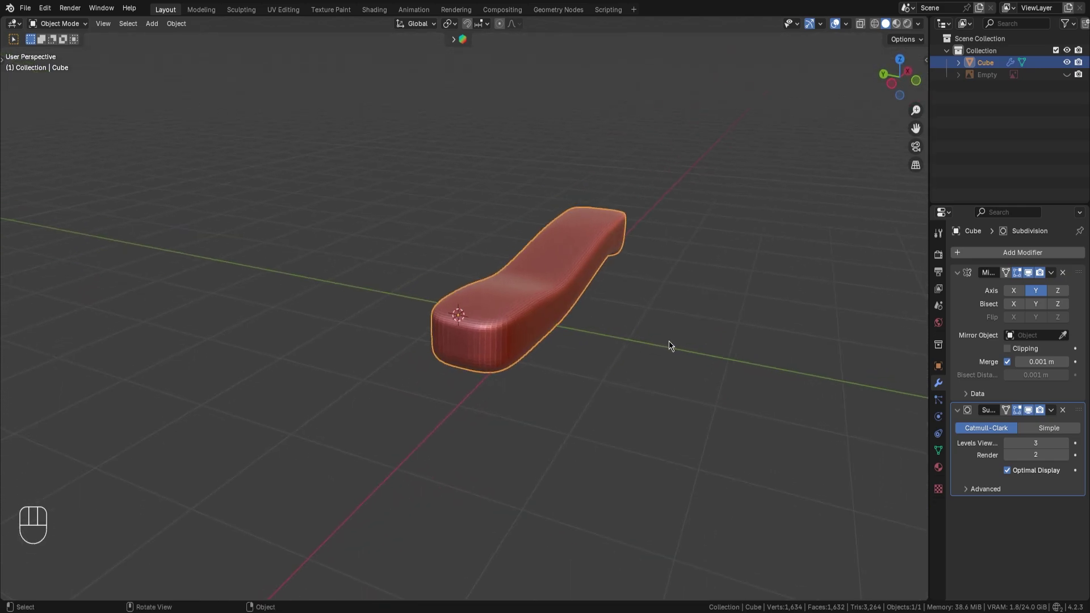
- Try smooth shading on the handle and undo it
{"action": "mouse_move", "coordinate": [645, 384]}
{"action": "middle_mouse_down"}
{"action": "mouse_move", "coordinate": [559, 360]}
{"action": "mouse_move", "coordinate": [579, 382]}
{"action": "mouse_move", "coordinate": [564, 382]}
{"action": "mouse_move", "coordinate": [540, 414]}
{"action": "middle_mouse_up"}
{"action": "right_click", "coordinate": [525, 364]}
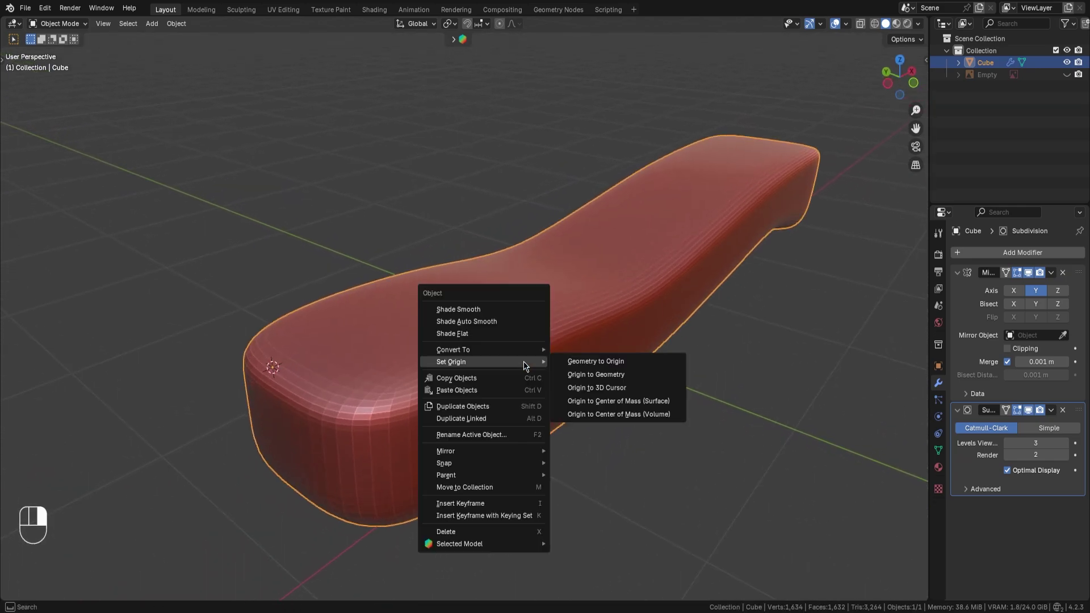
{"action": "left_click", "coordinate": [493, 307]}
{"action": "key", "text": "ctrl+z"}
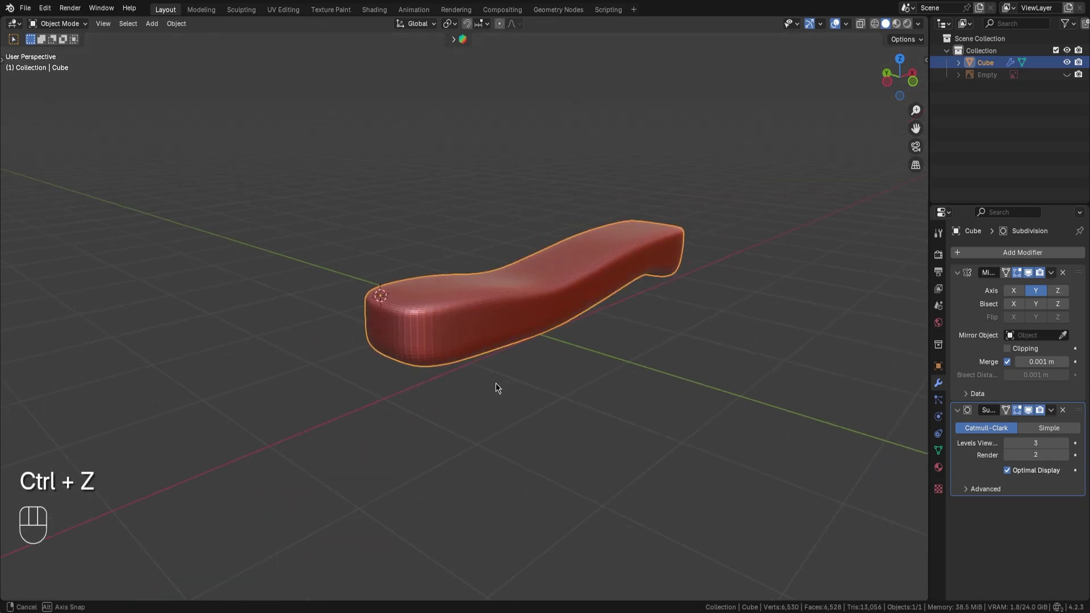
- Rename the Cube object as Sa0p
{"action": "left_click_drag", "start_coordinate": [925, 404], "coordinate": [945, 404]}
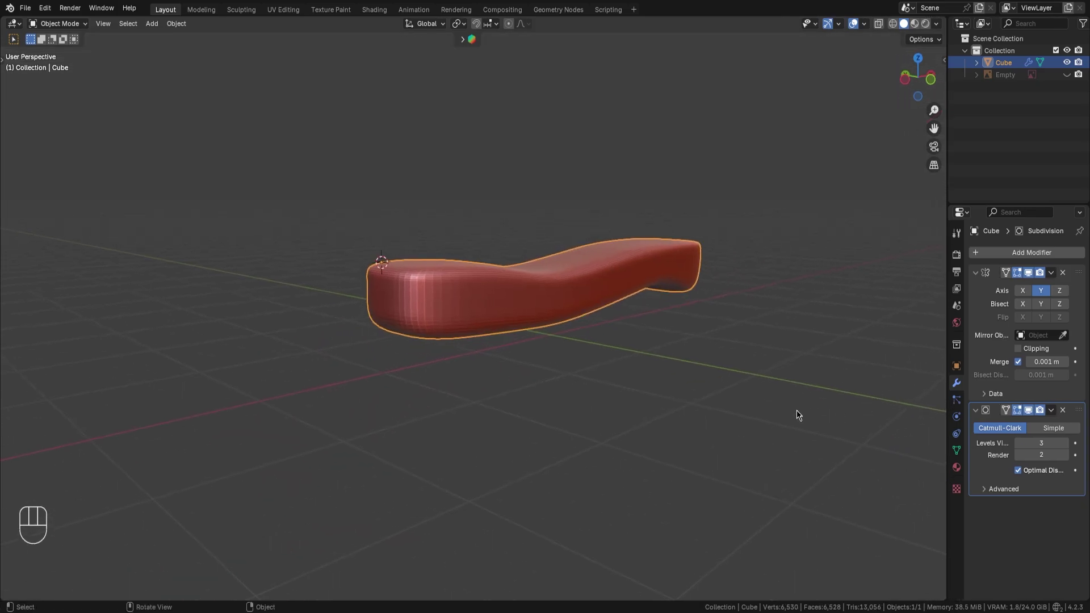
{"action": "middle_click_drag", "start_coordinate": [795, 413], "coordinate": [706, 397]}
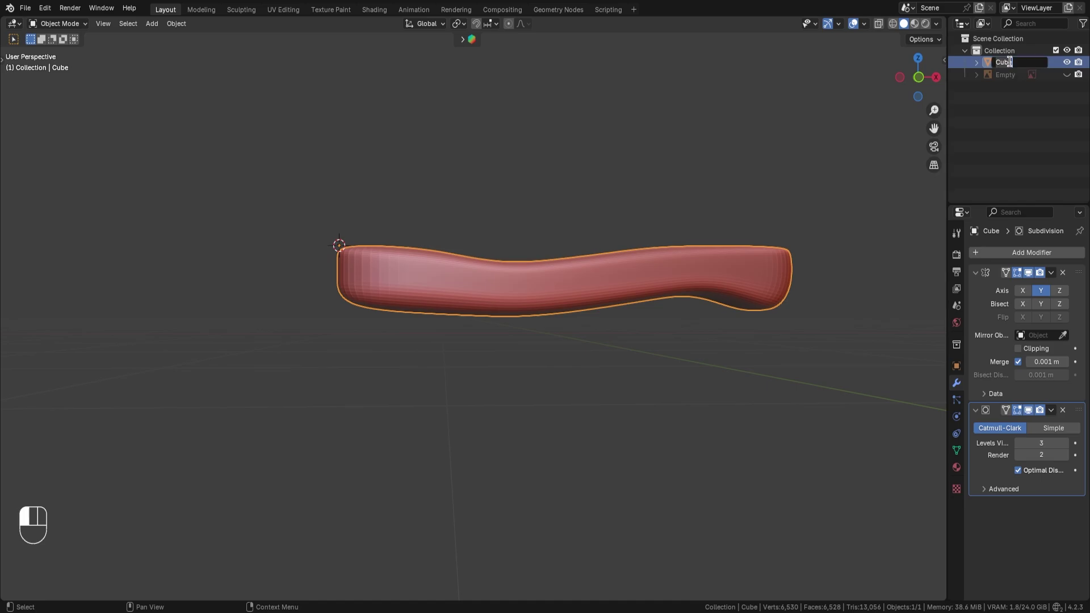
{"action": "type", "text": "p"}
{"action": "key", "text": "Return"}
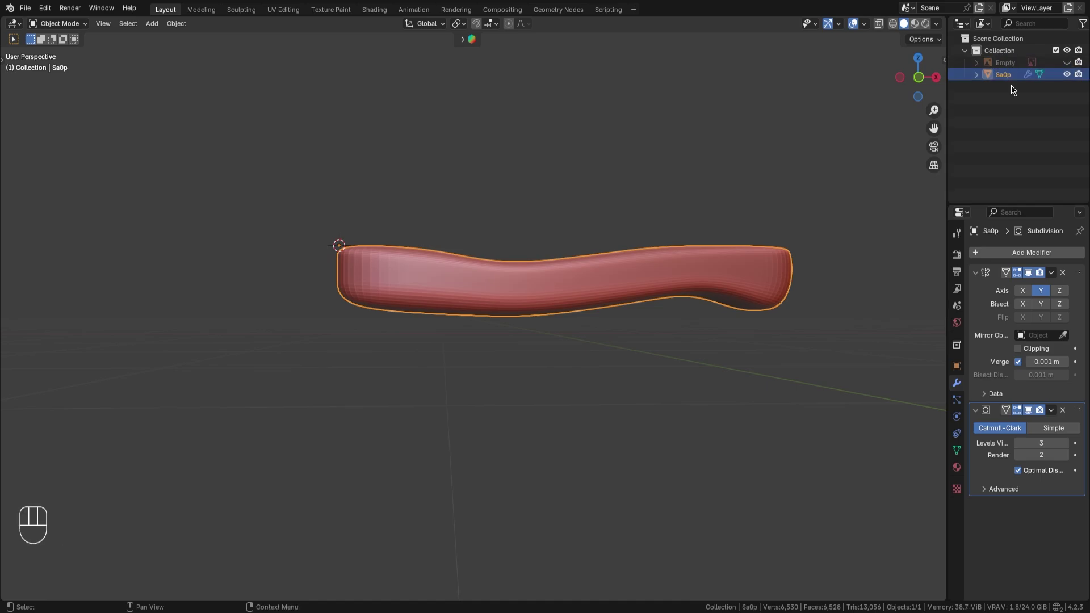
- Correct the handle object's name to Sap
{"action": "double_click", "coordinate": [1002, 75]}
{"action": "key", "text": "Left"}
{"action": "key", "text": "BackSpace"}
{"action": "key", "text": "Return"}
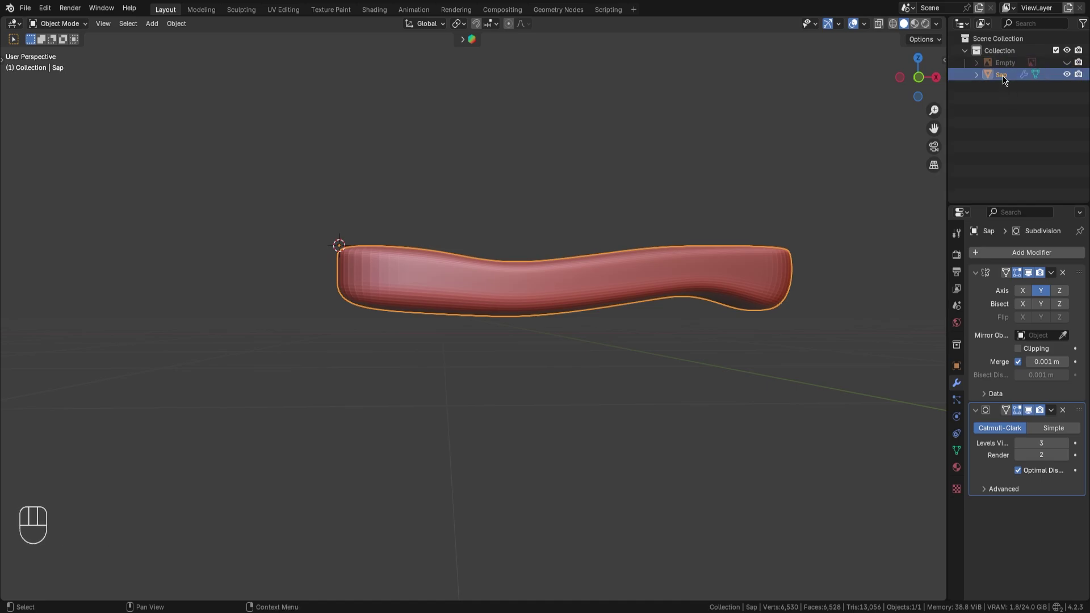
- Hide the handle and show the axe reference image in front view, framed on the axe head
{"action": "left_click", "coordinate": [1067, 75]}
{"action": "left_click", "coordinate": [1066, 62]}
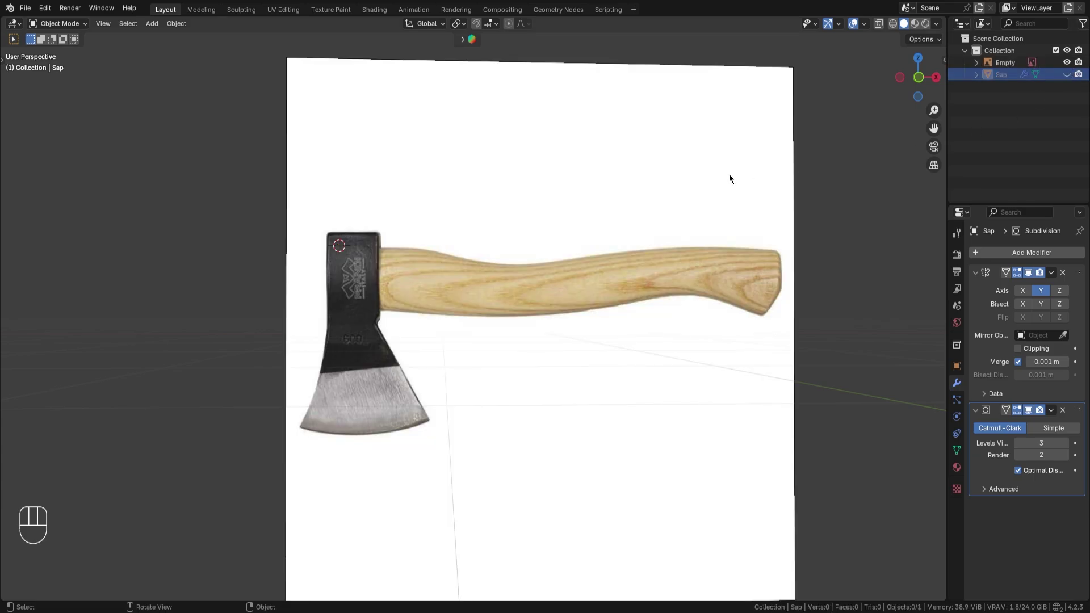
{"action": "key", "text": "KP_1"}
{"action": "middle_click_drag", "start_coordinate": [568, 285], "coordinate": [665, 276], "text": "shift"}
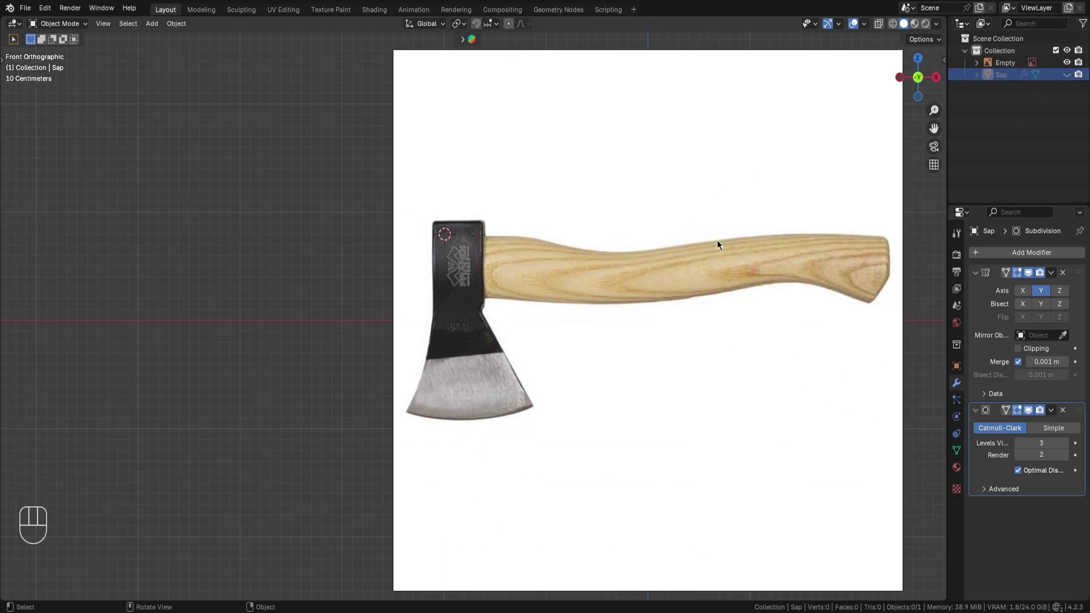
{"action": "scroll", "coordinate": [471, 309], "scroll_direction": "up", "scroll_amount": 2}
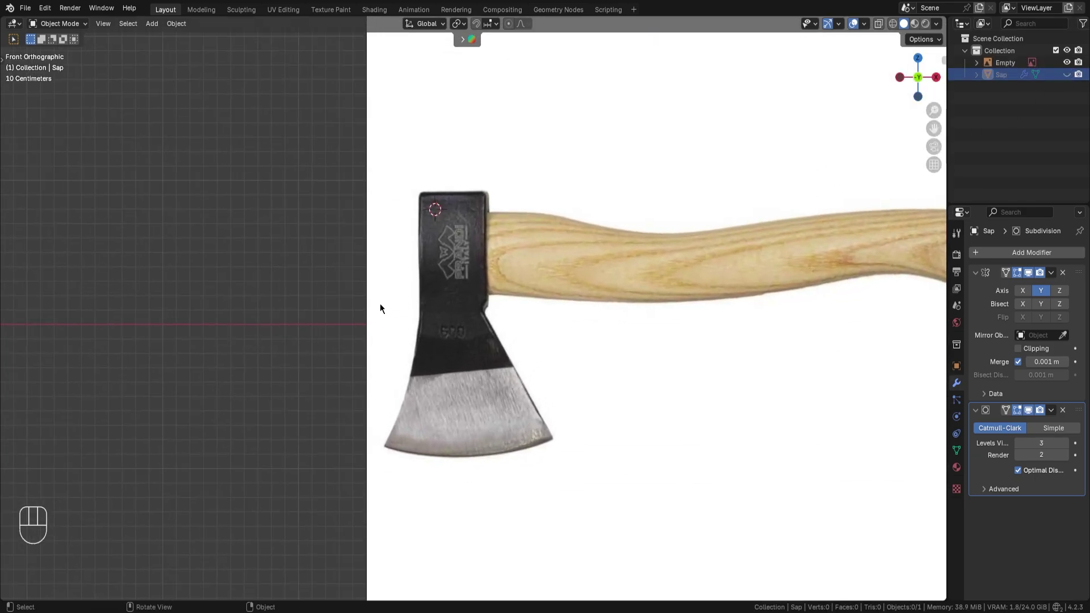
- Add a cube at the axe head and make it see-through with X-ray in Edit Mode
{"action": "key", "text": "shift+a"}
{"action": "mouse_move", "coordinate": [440, 289]}
{"action": "left_click", "coordinate": [486, 295]}
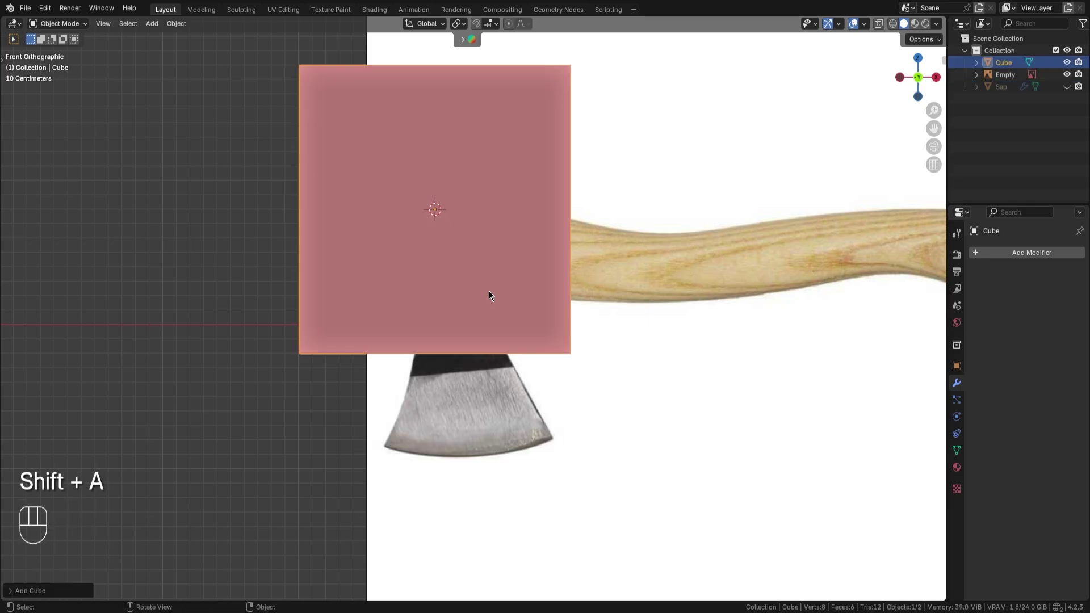
{"action": "middle_click_drag", "start_coordinate": [491, 297], "coordinate": [456, 371], "text": "shift"}
{"action": "key", "text": "Tab"}
{"action": "key", "text": "q"}
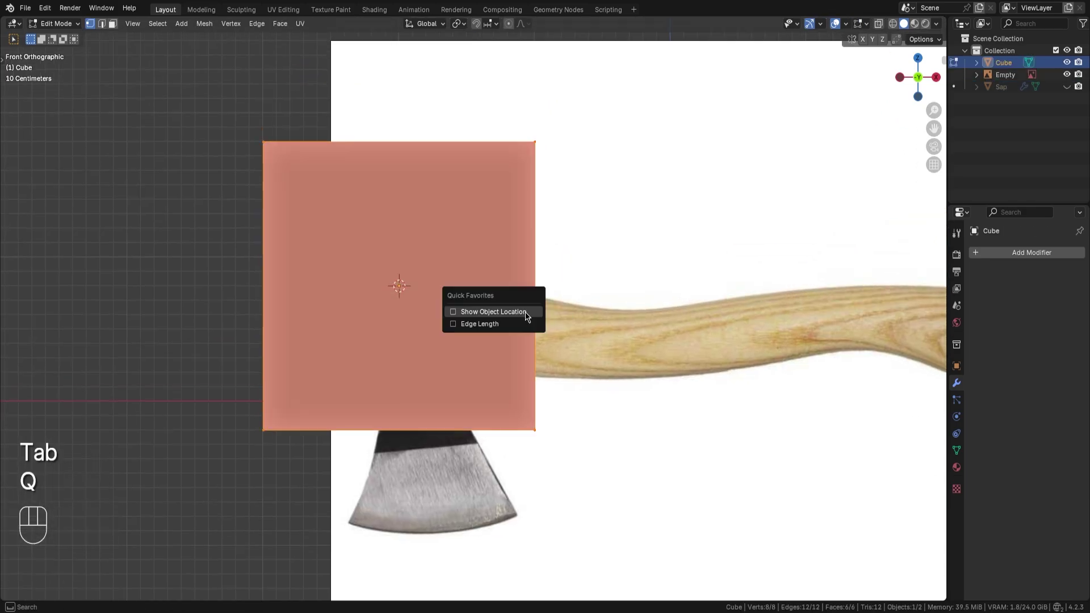
{"action": "key", "text": "alt+z"}
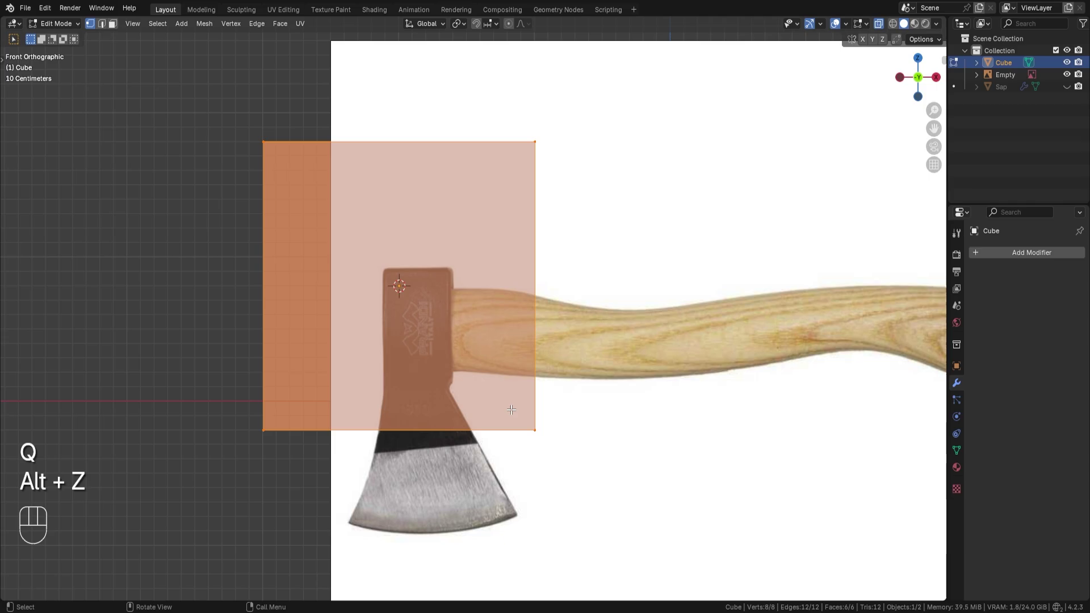
- Scale the cube down and move it over the upper block of the axe head
{"action": "key", "text": "s"}
{"action": "left_click", "coordinate": [437, 327]}
{"action": "key", "text": "g"}
{"action": "left_click", "coordinate": [454, 348]}
{"action": "middle_click_drag", "start_coordinate": [454, 348], "coordinate": [471, 340], "text": "ctrl"}
{"action": "key", "text": "a"}
{"action": "middle_click_drag", "start_coordinate": [567, 363], "coordinate": [568, 318], "text": "ctrl"}
{"action": "middle_click_drag", "start_coordinate": [458, 319], "coordinate": [526, 200], "text": "shift"}
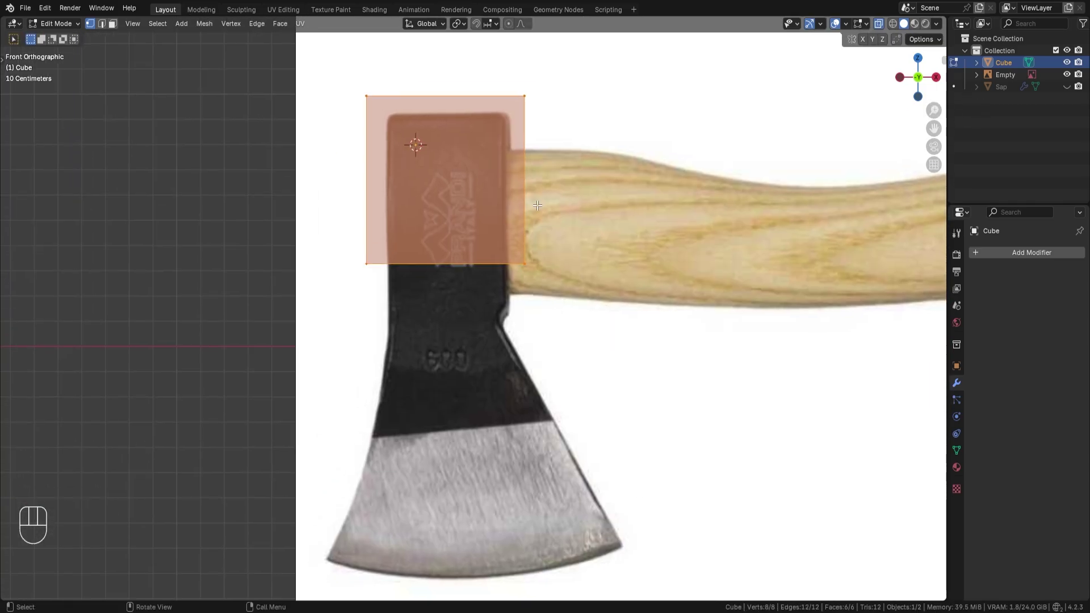
- Fine-tune the cube's size and position so its upper edge and width fit the head's black block
{"action": "key", "text": "g"}
{"action": "left_click", "coordinate": [534, 219]}
{"action": "key", "text": "s"}
{"action": "left_click", "coordinate": [553, 309]}
{"action": "key", "text": "g"}
{"action": "left_click", "coordinate": [557, 305]}
- Move the cube's bottom face down along Z to the blade's cutting edge
{"action": "key", "text": "3"}
{"action": "key", "text": "g"}
{"action": "key", "text": "z"}
{"action": "left_click", "coordinate": [557, 587]}
- Try moving the mesh's lower corner toward the blade tip on the handle side and undo it
{"action": "key", "text": "1"}
{"action": "mouse_move", "coordinate": [543, 550]}
{"action": "left_mouse_down"}
{"action": "mouse_move", "coordinate": [496, 519]}
{"action": "mouse_move", "coordinate": [529, 554]}
{"action": "left_mouse_up"}
{"action": "key", "text": "g"}
{"action": "left_click", "coordinate": [604, 505]}
{"action": "key", "text": "ctrl+z"}
- Add horizontal loop cuts around the head mesh at the narrow neck below the handle
{"action": "key", "text": "ctrl+r"}
{"action": "left_click", "coordinate": [507, 291]}
{"action": "left_click", "coordinate": [510, 191]}
- Move the two lower corners of the mesh outward to the tips of the blade
{"action": "key", "text": "g"}
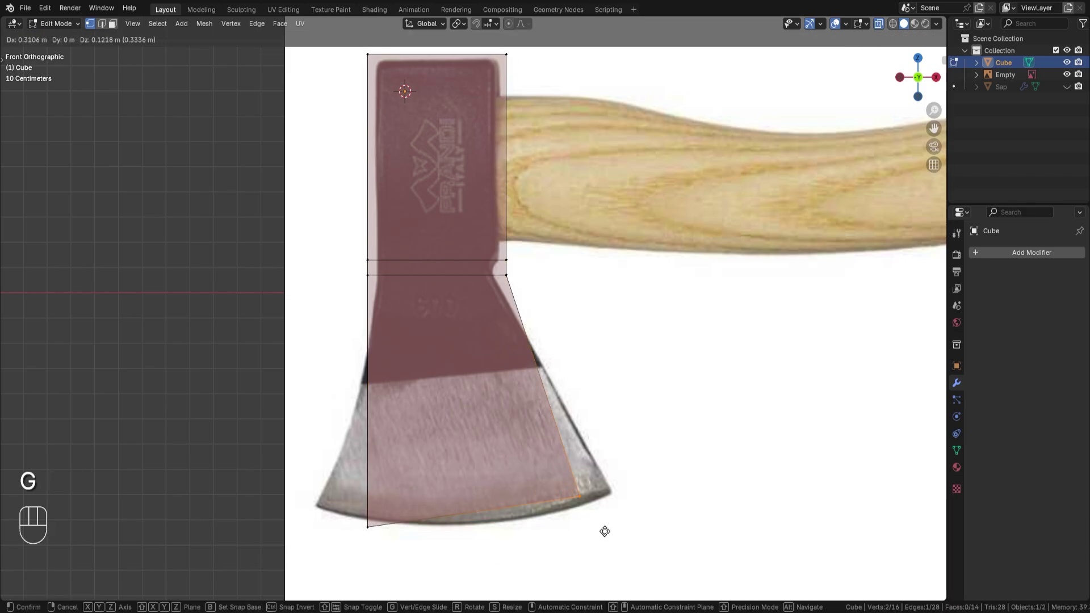
{"action": "left_click", "coordinate": [632, 522]}
{"action": "left_click_drag", "start_coordinate": [340, 505], "coordinate": [409, 559]}
{"action": "key", "text": "g"}
{"action": "left_click", "coordinate": [369, 539]}
- Shift the head's vertical edge opposite the handle along X to match the reference outline
{"action": "middle_click_drag", "start_coordinate": [391, 284], "coordinate": [397, 445], "text": "shift"}
{"action": "key", "text": "g"}
{"action": "key", "text": "x"}
{"action": "left_click", "coordinate": [442, 379]}
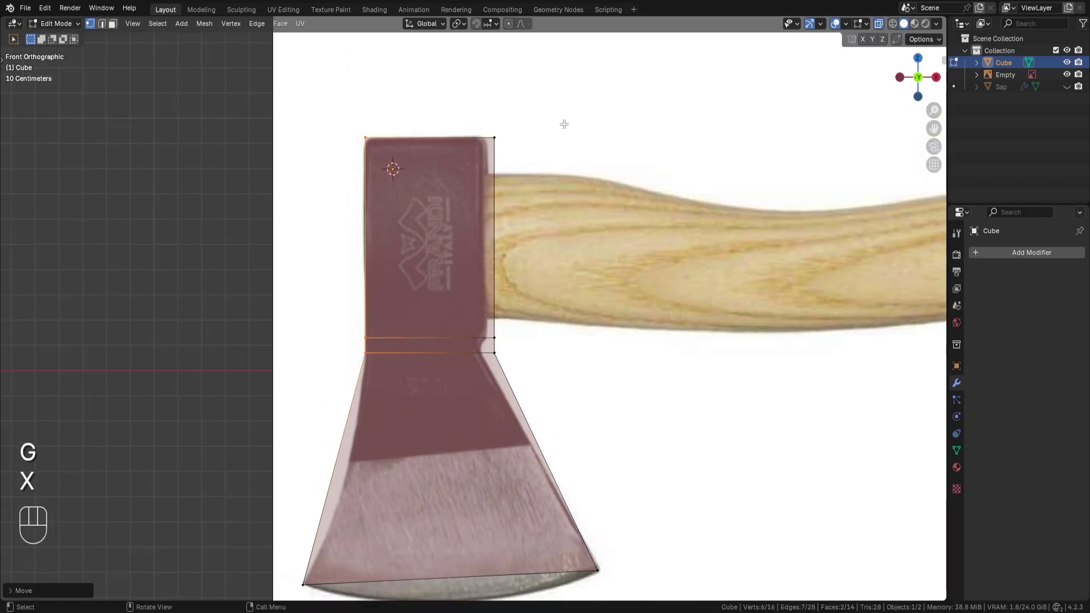
- Align the handle-side vertices along X with the head's outline and pull the neck vertex into the notch
{"action": "key", "text": "g"}
{"action": "key", "text": "z"}
{"action": "left_click_drag", "start_coordinate": [564, 124], "coordinate": [515, 384]}
{"action": "key", "text": "x"}
{"action": "left_click", "coordinate": [534, 391]}
{"action": "scroll", "coordinate": [484, 344], "scroll_direction": "up", "scroll_amount": 3}
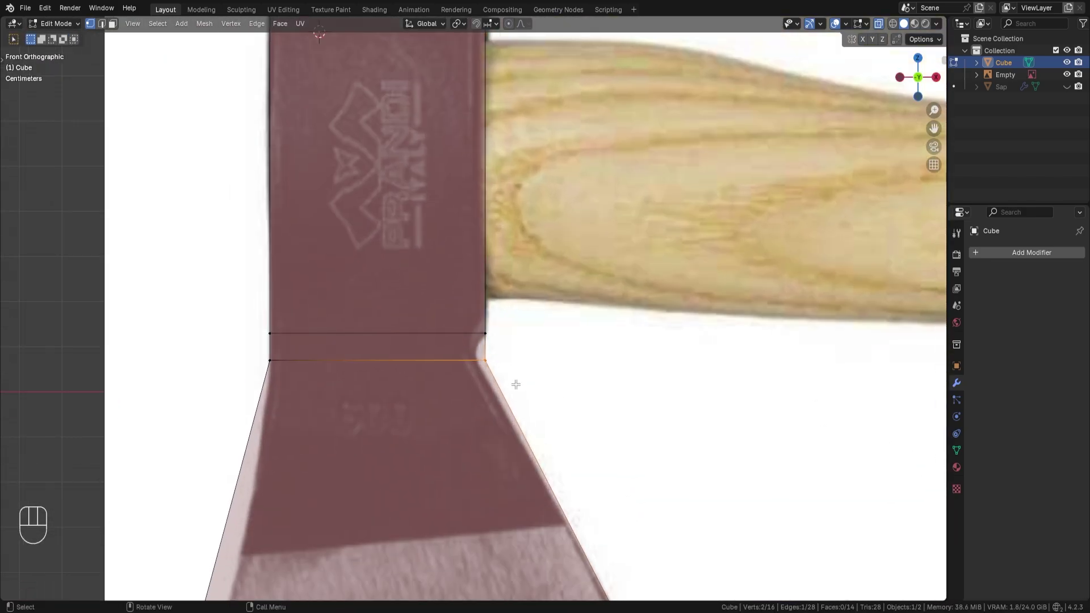
{"action": "key", "text": "g"}
{"action": "left_click", "coordinate": [505, 382]}
- Divide the axe head lengthwise with three vertical loop cuts
{"action": "scroll", "coordinate": [483, 363], "scroll_direction": "down", "scroll_amount": 3}
{"action": "key", "text": "ctrl+r"}
{"action": "left_click", "coordinate": [448, 495]}
{"action": "key", "text": "ctrl+r"}
{"action": "key", "text": "ctrl+r"}
{"action": "left_click", "coordinate": [363, 499]}
{"action": "right_click", "coordinate": [364, 499]}
- Move the new bottom vertices down onto the curved cutting edge of the blade
{"action": "left_click_drag", "start_coordinate": [336, 481], "coordinate": [376, 518]}
{"action": "key", "text": "g"}
{"action": "left_click", "coordinate": [375, 537]}
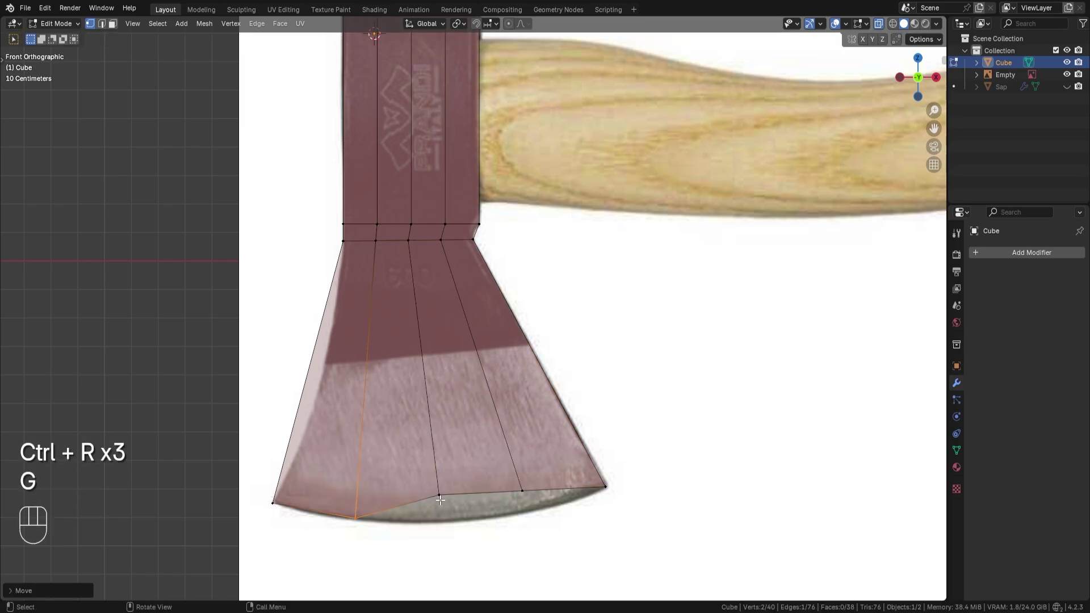
- Add a horizontal loop cut across the blade and move its end vertices onto the blade's side outlines
{"action": "key", "text": "ctrl+r"}
{"action": "left_click", "coordinate": [434, 471]}
{"action": "left_click_drag", "start_coordinate": [285, 339], "coordinate": [336, 398]}
{"action": "key", "text": "g"}
{"action": "left_click", "coordinate": [363, 400]}
{"action": "key", "text": "g"}
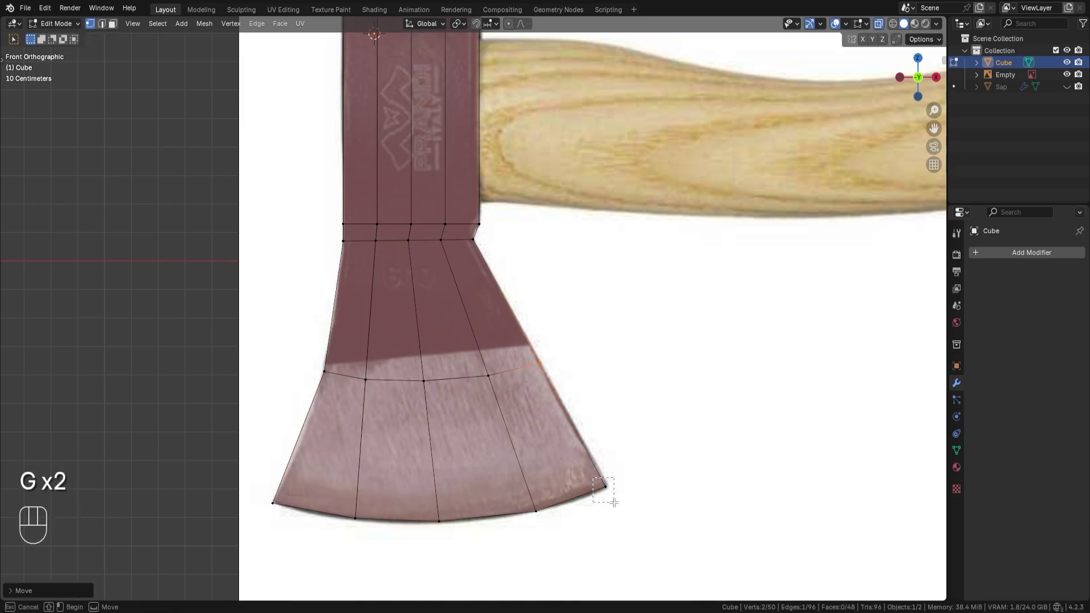
{"action": "key", "text": "g"}
{"action": "middle_click_drag", "start_coordinate": [518, 222], "coordinate": [431, 328], "text": "shift"}
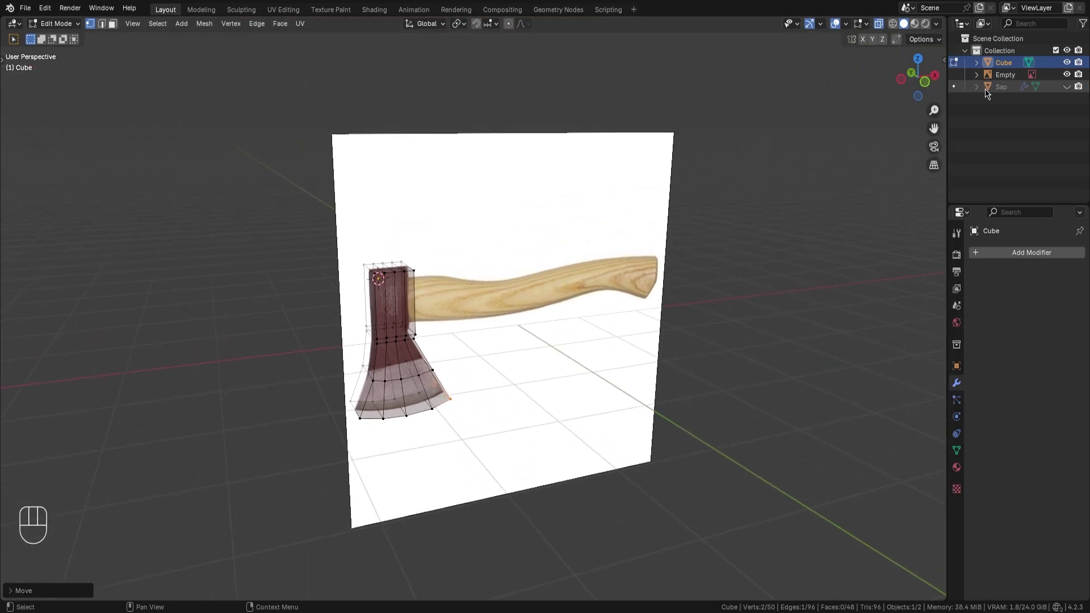
- Hide the reference image and turn off X-ray to show the axe head mesh as solid
{"action": "left_click", "coordinate": [1067, 74]}
{"action": "middle_click_drag", "start_coordinate": [470, 293], "coordinate": [438, 317], "text": "ctrl"}
{"action": "key", "text": "Tab"}
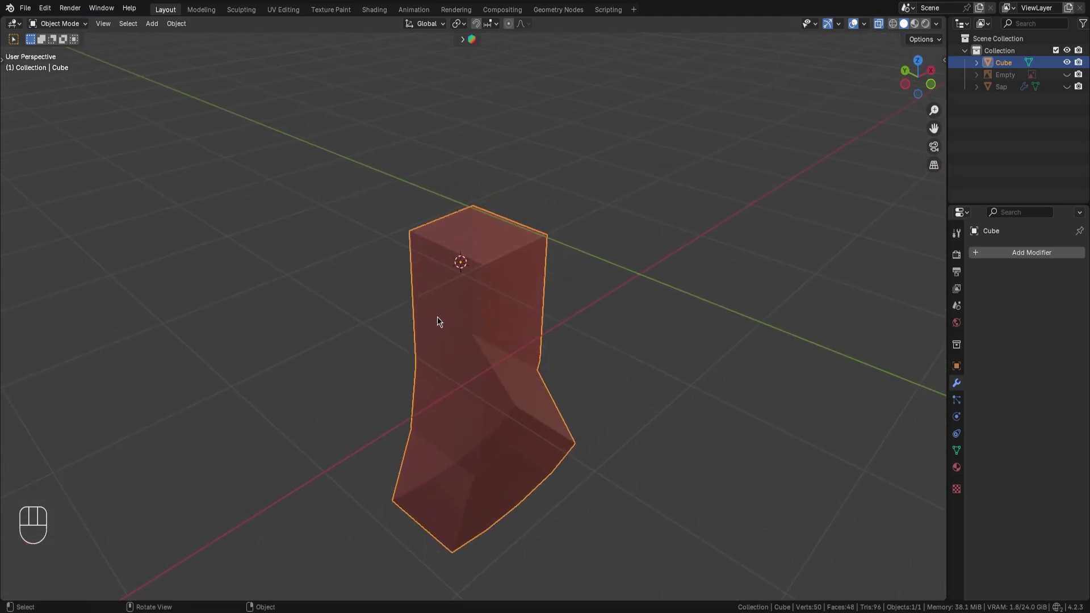
{"action": "key", "text": "Tab"}
{"action": "key", "text": "alt+z"}
{"action": "middle_click_drag", "start_coordinate": [567, 338], "coordinate": [434, 173]}
{"action": "key", "text": "Tab"}
{"action": "middle_click_drag", "start_coordinate": [454, 290], "coordinate": [534, 369], "text": "shift"}
- Add a centred loop cut that splits the axe head's thickness in half
{"action": "key", "text": "ctrl+r"}
{"action": "left_click", "coordinate": [435, 170]}
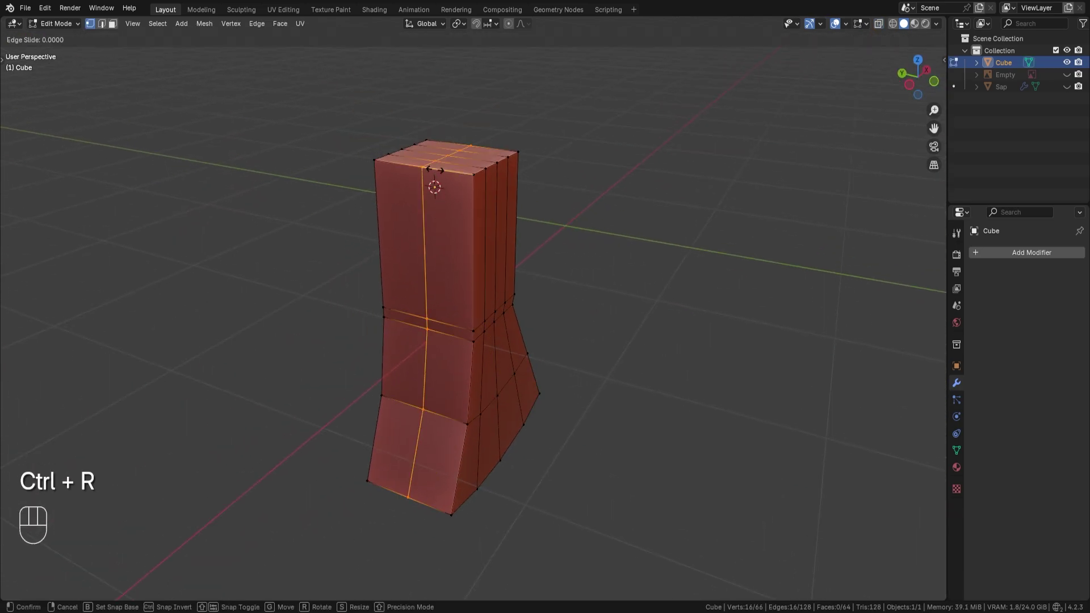
{"action": "left_click", "coordinate": [435, 169]}
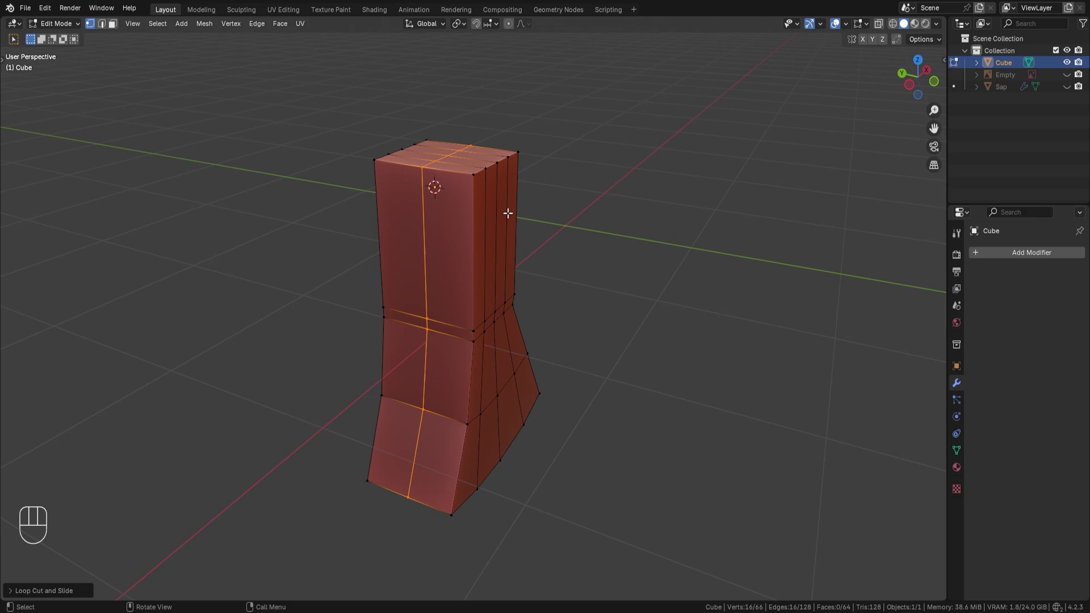
- Delete the faces of one half of the axe head, using X-ray to select through the mesh
{"action": "middle_click_drag", "start_coordinate": [507, 213], "coordinate": [542, 217]}
{"action": "key", "text": "alt+z"}
{"action": "key", "text": "3"}
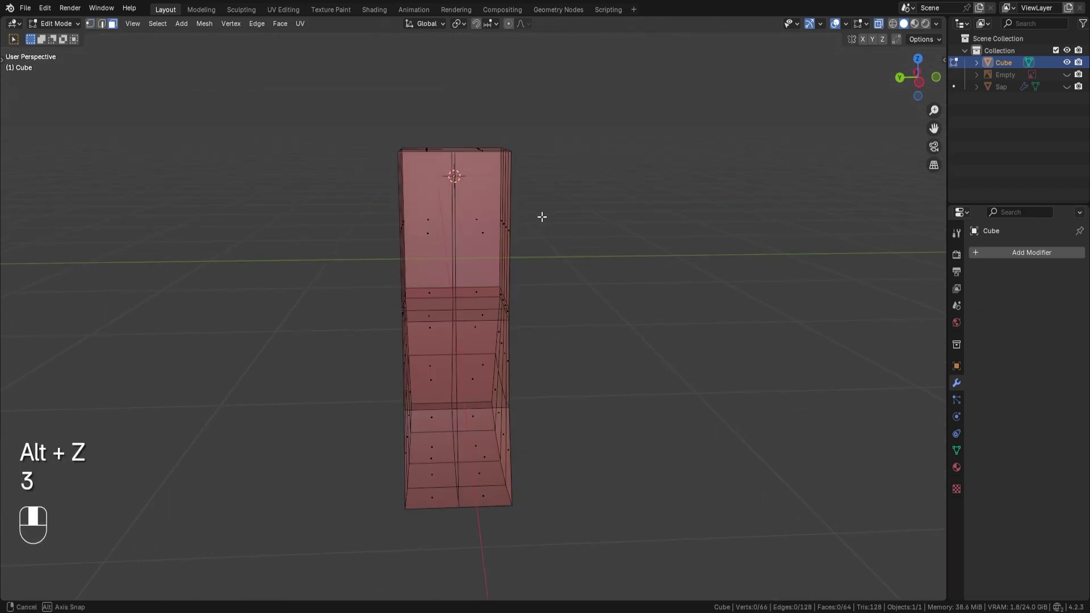
{"action": "left_click_drag", "start_coordinate": [317, 92], "coordinate": [445, 552]}
{"action": "key", "text": "x"}
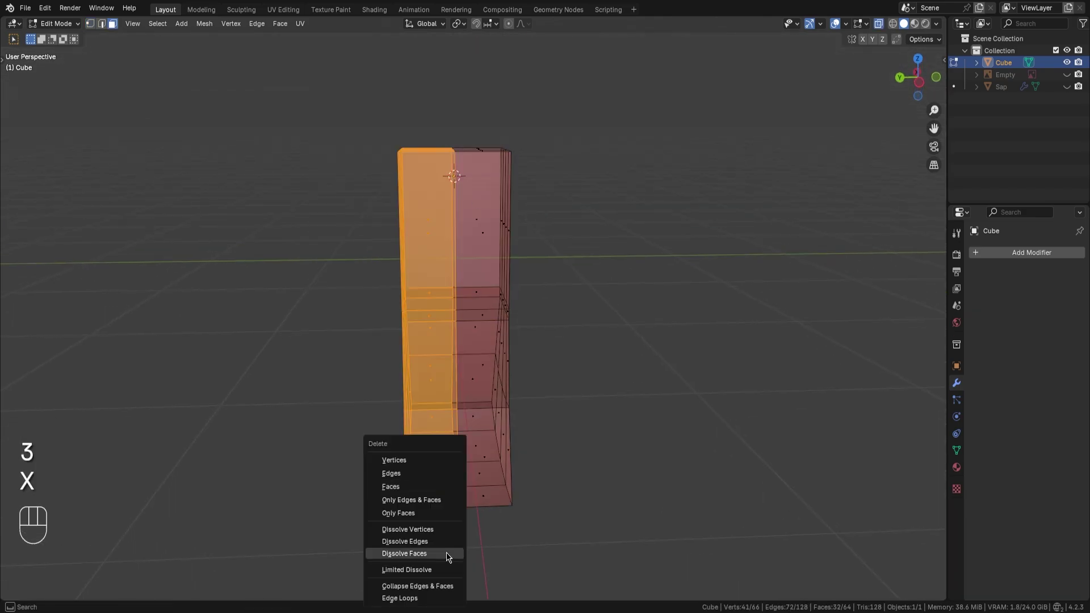
{"action": "left_click", "coordinate": [422, 487]}
{"action": "middle_click_drag", "start_coordinate": [424, 483], "coordinate": [506, 304]}
{"action": "key", "text": "alt+z"}
- Snap the 3D cursor to the top corner vertex on the axe head's cut side
{"action": "left_click", "coordinate": [507, 303]}
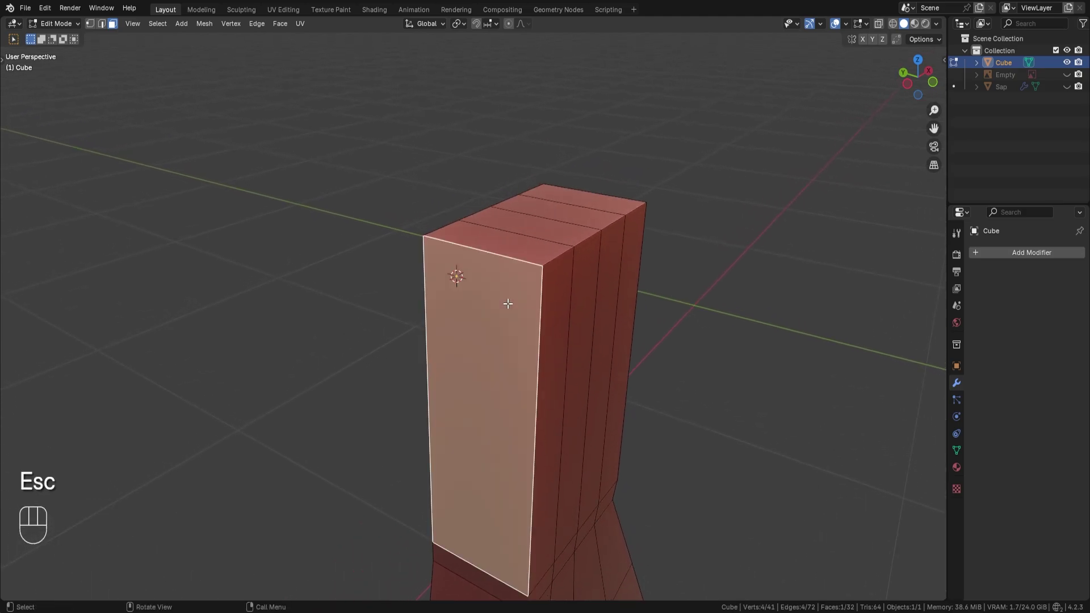
{"action": "key", "text": "Tab"}
{"action": "key", "text": "Escape"}
{"action": "key", "text": "1"}
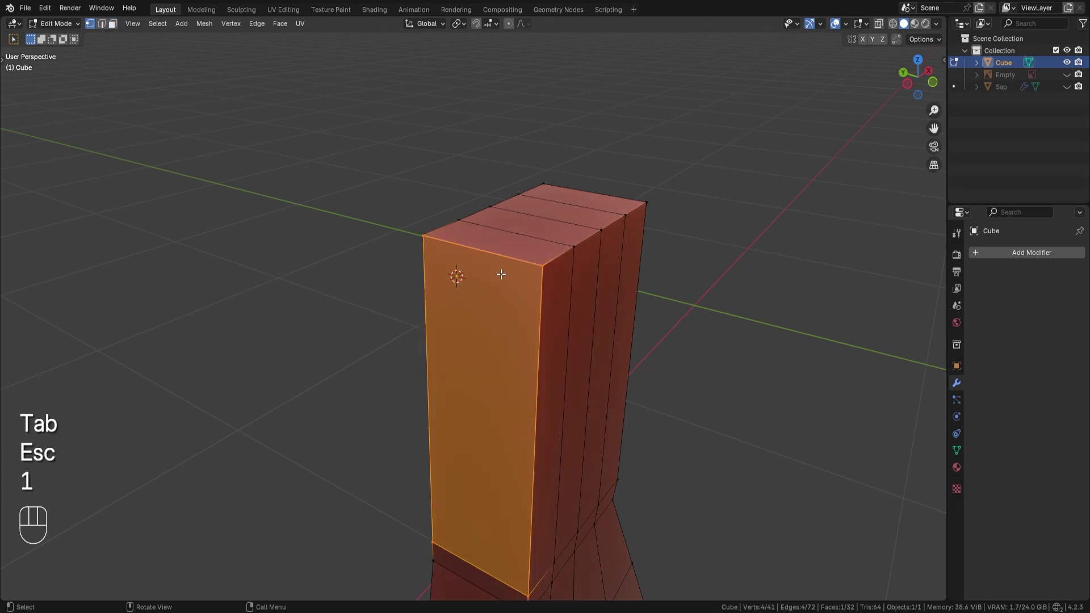
{"action": "left_click", "coordinate": [424, 235]}
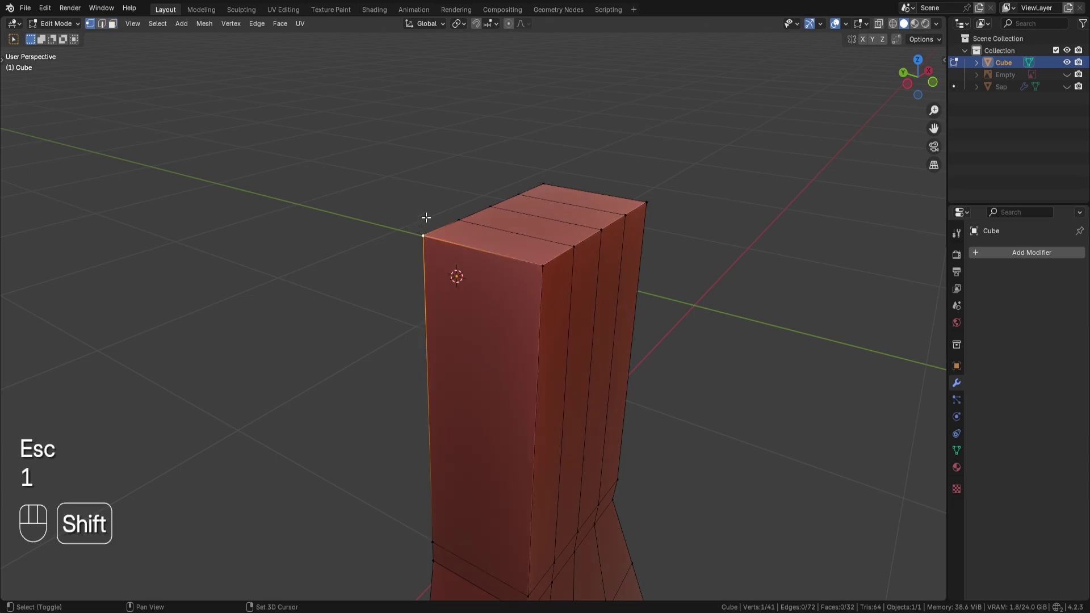
{"action": "key", "text": "shift+s"}
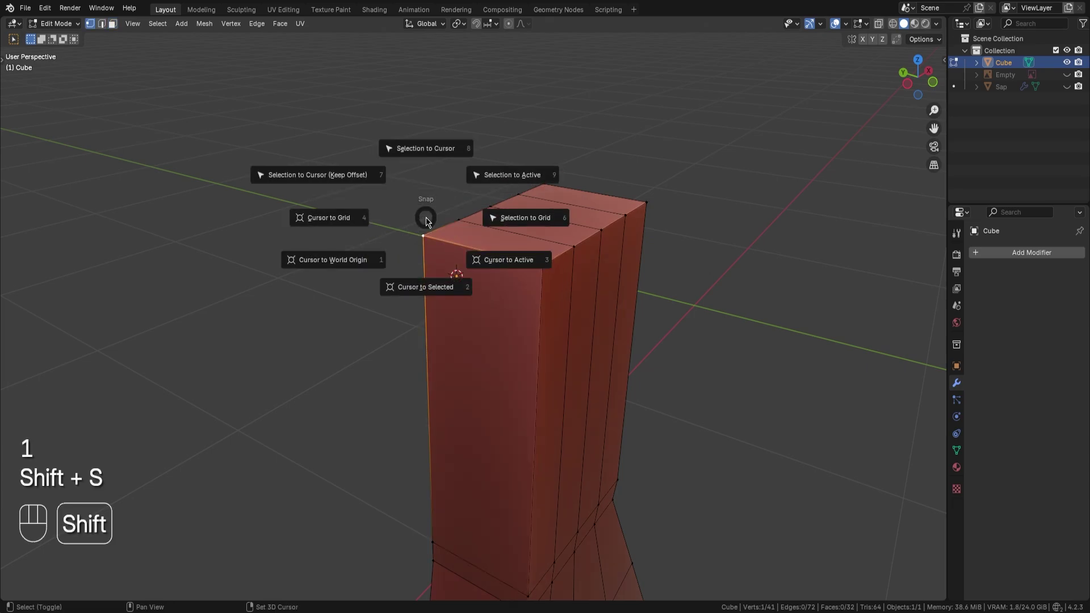
{"action": "left_click", "coordinate": [409, 291]}
- Set the axe head's origin to the 3D cursor
{"action": "key", "text": "Tab"}
{"action": "left_click", "coordinate": [344, 295]}
{"action": "right_click", "coordinate": [492, 308]}
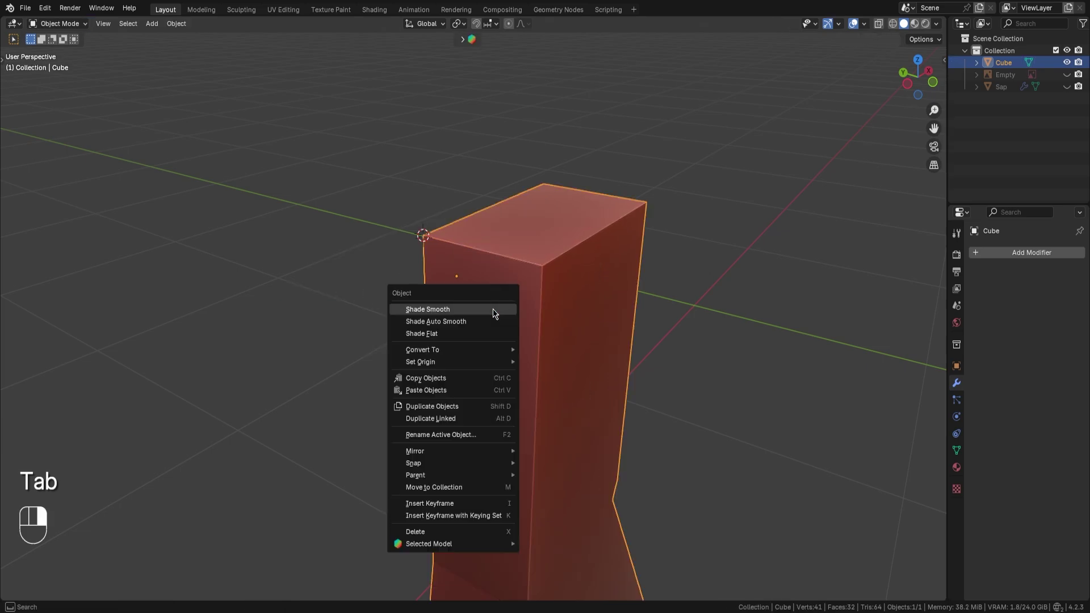
{"action": "mouse_move", "coordinate": [513, 363]}
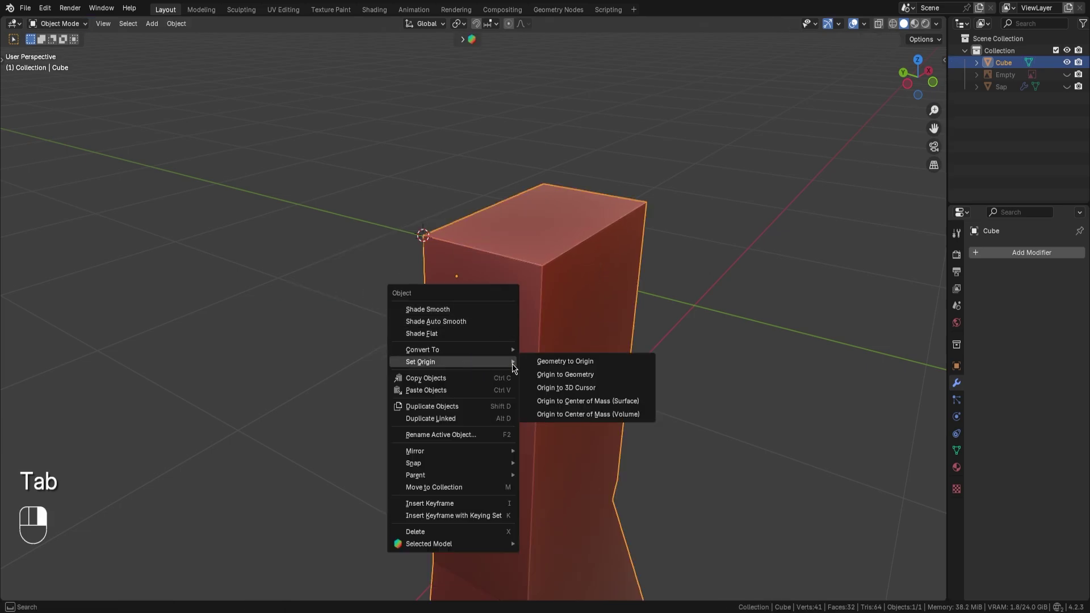
{"action": "left_click", "coordinate": [570, 389]}
- Add a Mirror modifier to the axe head, mirroring on the Y axis only
{"action": "scroll", "coordinate": [400, 209], "scroll_direction": "down", "scroll_amount": 2}
{"action": "left_click", "coordinate": [998, 255]}
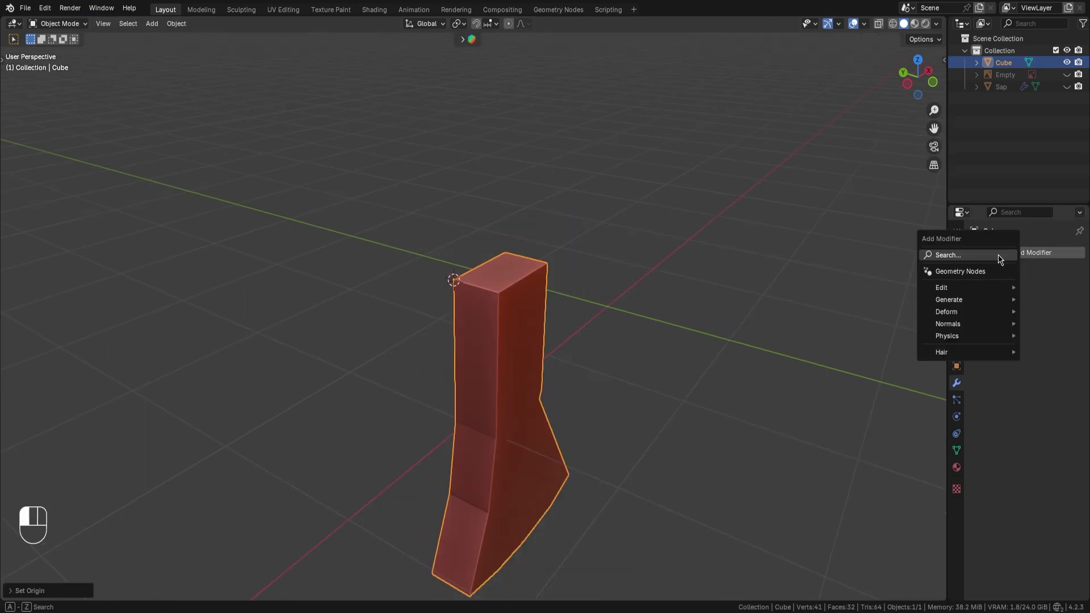
{"action": "left_click", "coordinate": [1000, 257]}
{"action": "type", "text": "mirror"}
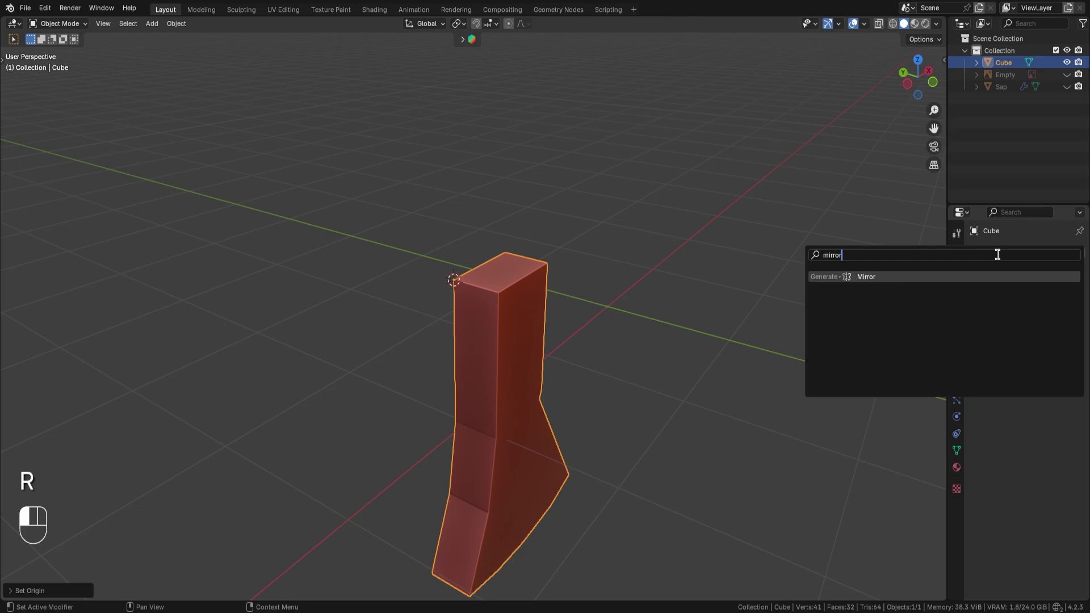
{"action": "key", "text": "Return"}
{"action": "left_click", "coordinate": [1040, 290]}
{"action": "left_click", "coordinate": [1023, 291]}
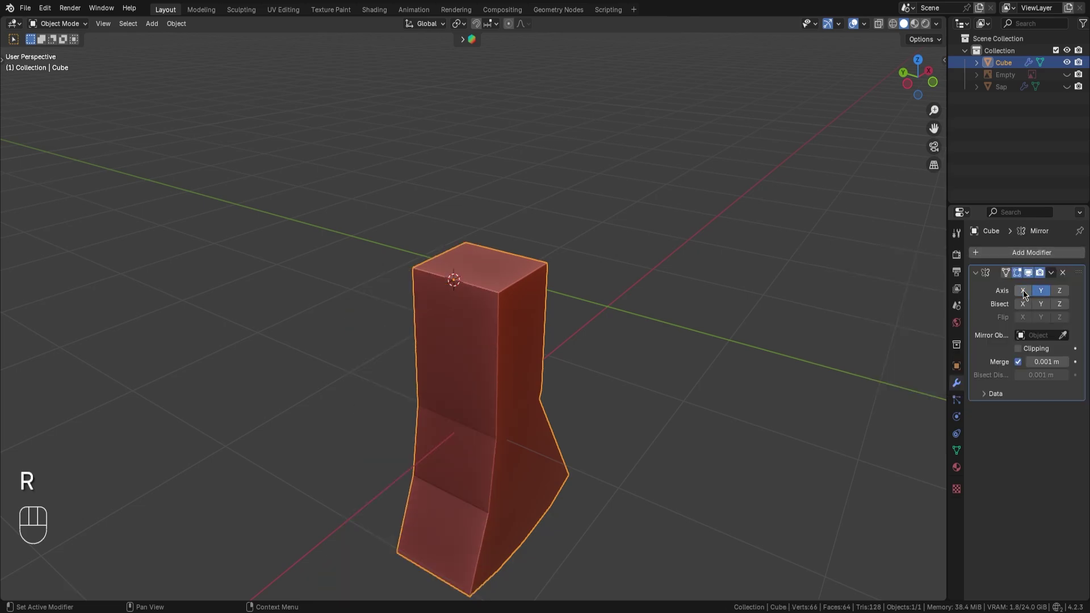
- Add a Subdivision Surface modifier to the axe head and set its viewport level to 3
{"action": "left_click", "coordinate": [1036, 254]}
{"action": "left_click", "coordinate": [1036, 255]}
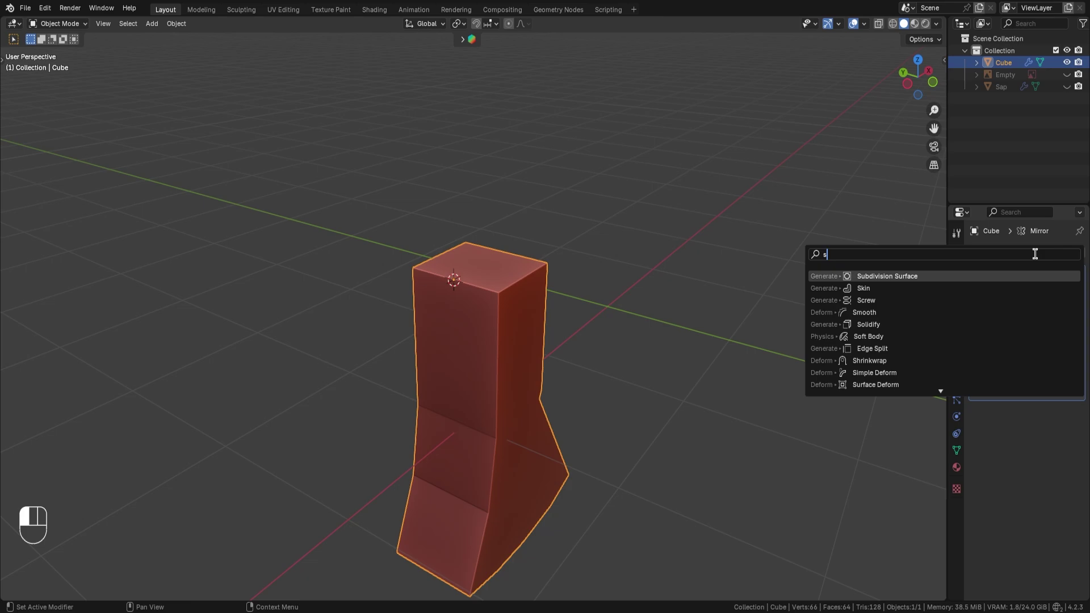
{"action": "key", "text": "Return"}
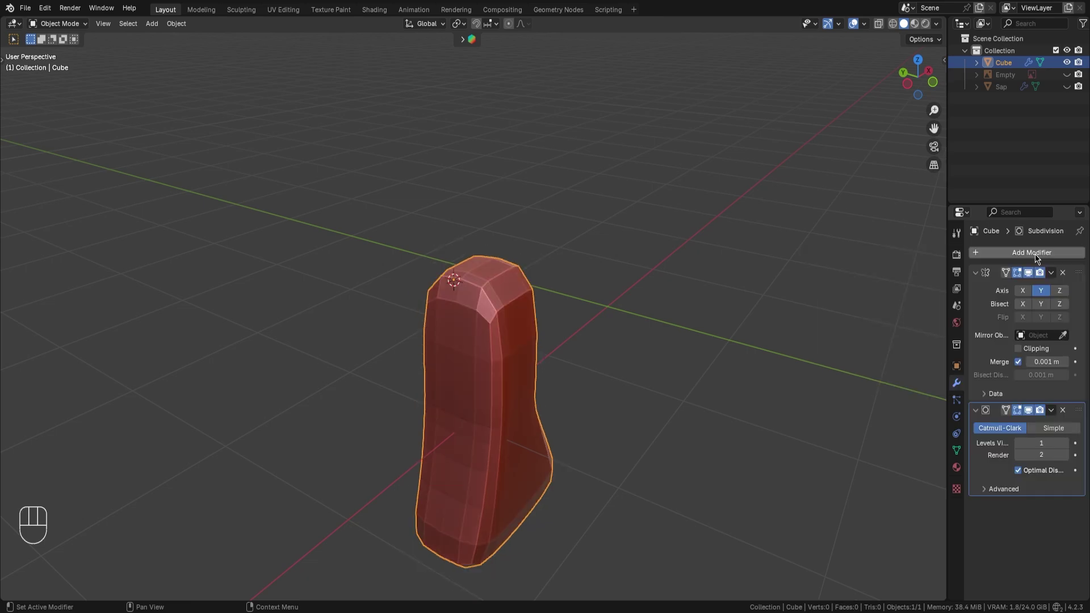
{"action": "left_click", "coordinate": [1066, 443]}
- Select the blade's bottom outer edge loop and move it along Y toward the centre to thin the cutting edge
{"action": "middle_click_drag", "start_coordinate": [674, 425], "coordinate": [630, 359]}
{"action": "key", "text": "Tab"}
{"action": "left_click", "coordinate": [624, 346]}
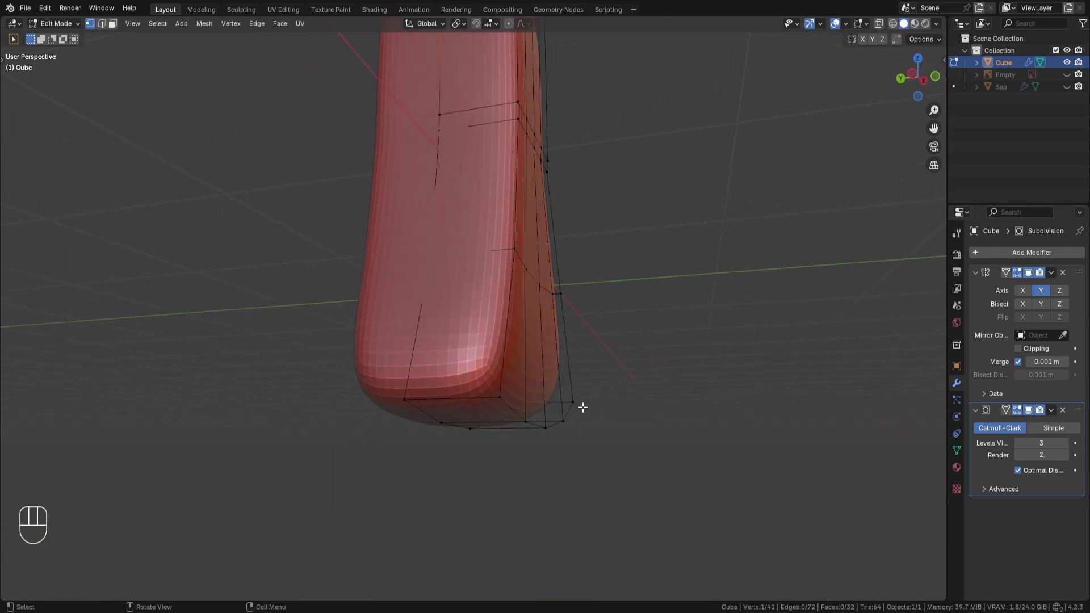
{"action": "middle_click_drag", "start_coordinate": [585, 391], "coordinate": [952, 438]}
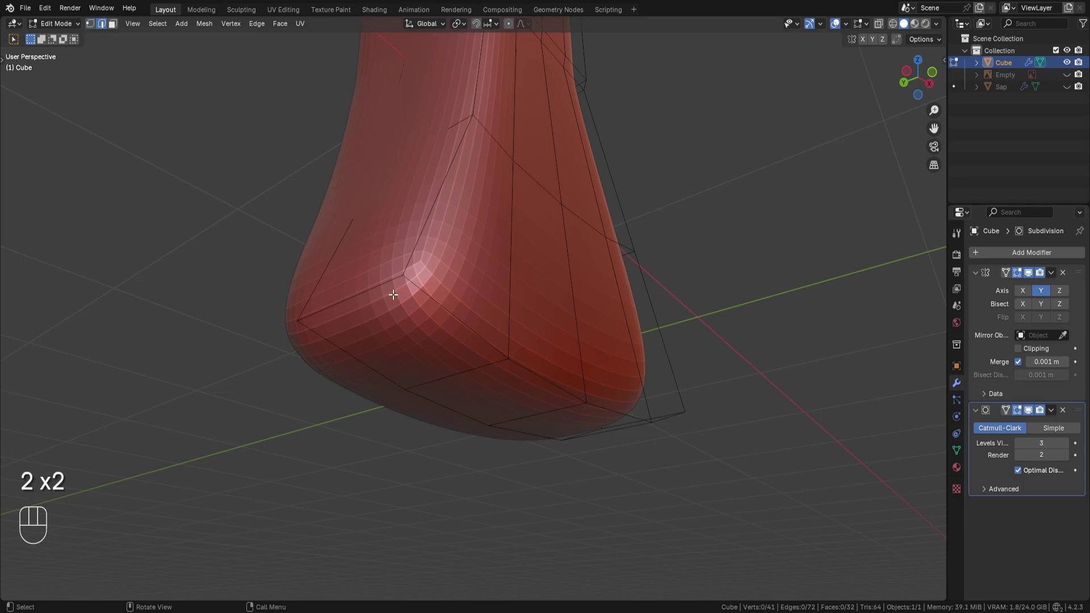
{"action": "left_click", "coordinate": [461, 321], "text": "alt+shift"}
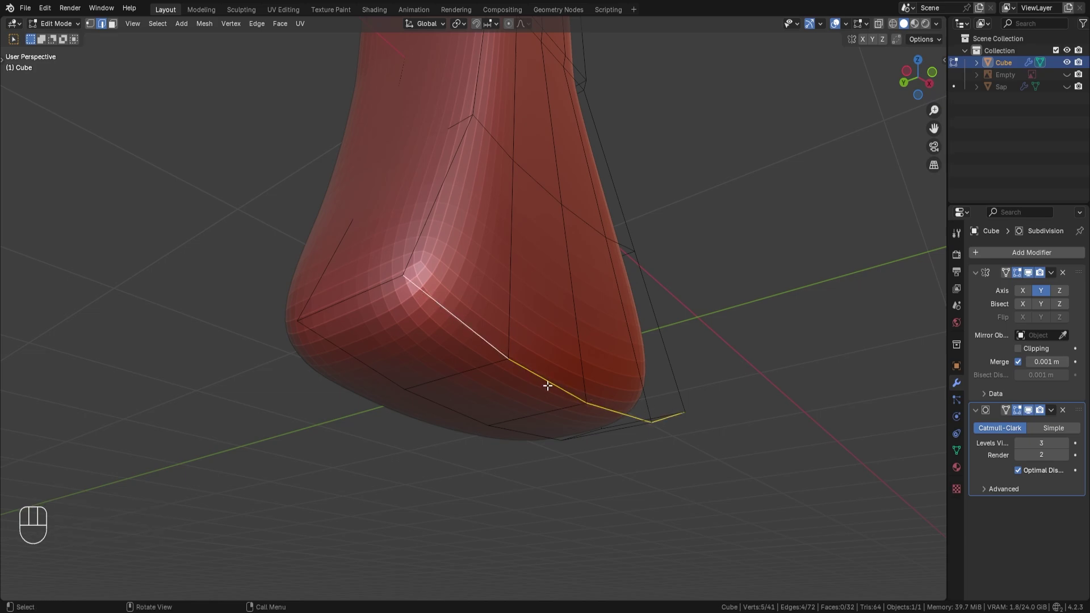
{"action": "middle_click_drag", "start_coordinate": [547, 385], "coordinate": [573, 392]}
{"action": "left_click_drag", "start_coordinate": [543, 389], "coordinate": [445, 392]}
{"action": "middle_click_drag", "start_coordinate": [445, 391], "coordinate": [459, 440]}
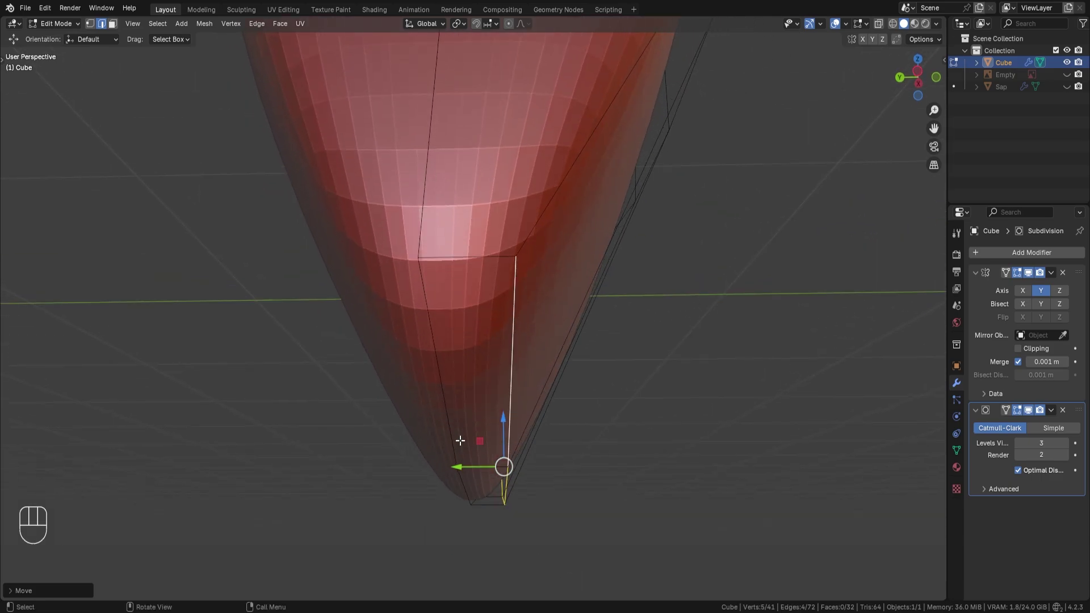
{"action": "left_click_drag", "start_coordinate": [461, 467], "coordinate": [429, 462]}
- Add one horizontal loop cut around the axe head, slide it up close to the top edge, and leave Edit Mode
{"action": "scroll", "coordinate": [428, 463], "scroll_direction": "down", "scroll_amount": 5}
{"action": "middle_click_drag", "start_coordinate": [471, 331], "coordinate": [304, 236]}
{"action": "middle_click_drag", "start_coordinate": [467, 229], "coordinate": [515, 297]}
{"action": "key", "text": "ctrl+r"}
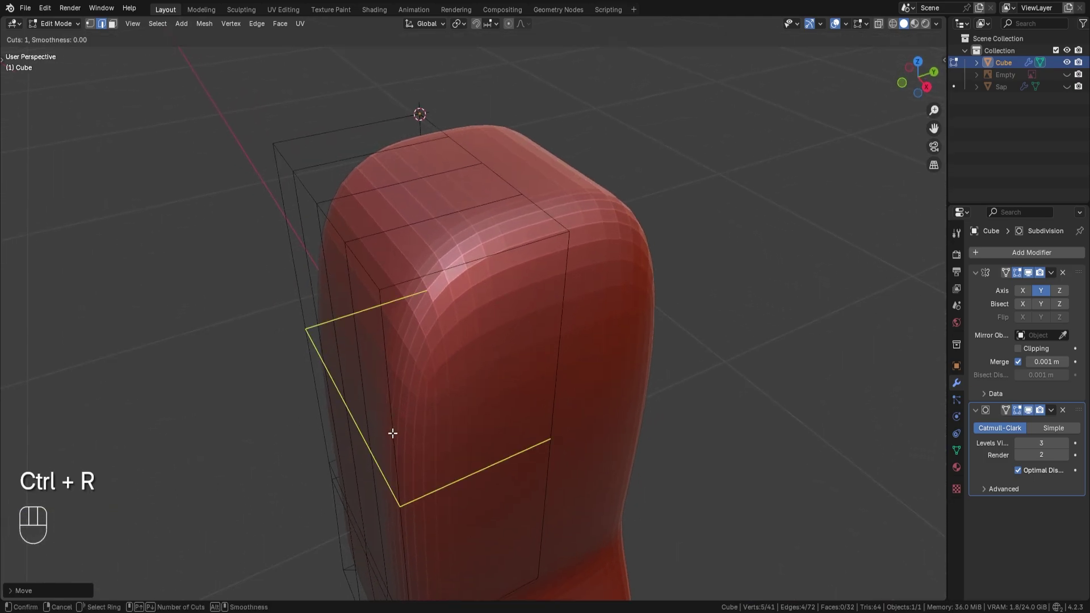
{"action": "left_click", "coordinate": [392, 434]}
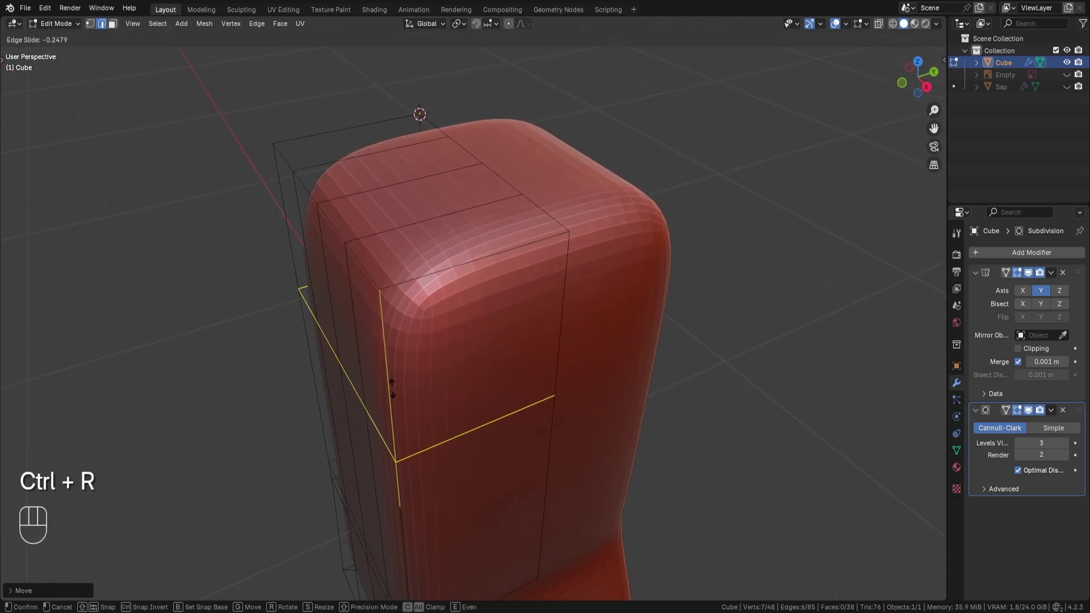
{"action": "left_click", "coordinate": [391, 265]}
{"action": "scroll", "coordinate": [391, 266], "scroll_direction": "down", "scroll_amount": 3}
{"action": "key", "text": "Tab"}
- Scale the handle down along the Y axis so it is narrower than the axe head
{"action": "scroll", "coordinate": [642, 383], "scroll_direction": "down", "scroll_amount": 3}
{"action": "middle_click_drag", "start_coordinate": [642, 383], "coordinate": [601, 311], "text": "ctrl"}
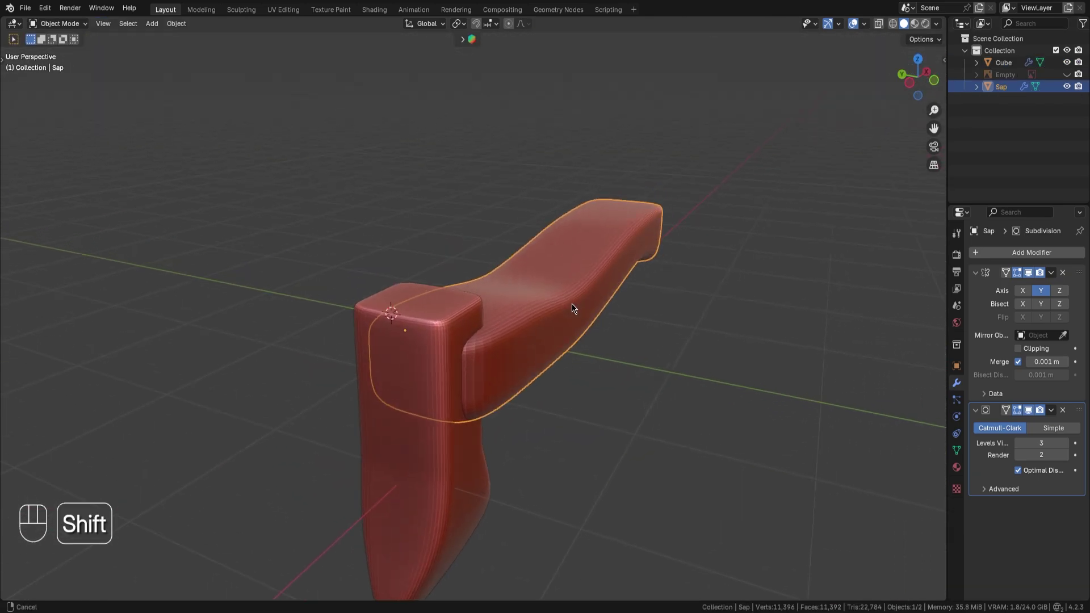
{"action": "middle_click_drag", "start_coordinate": [573, 312], "coordinate": [477, 357], "text": "ctrl"}
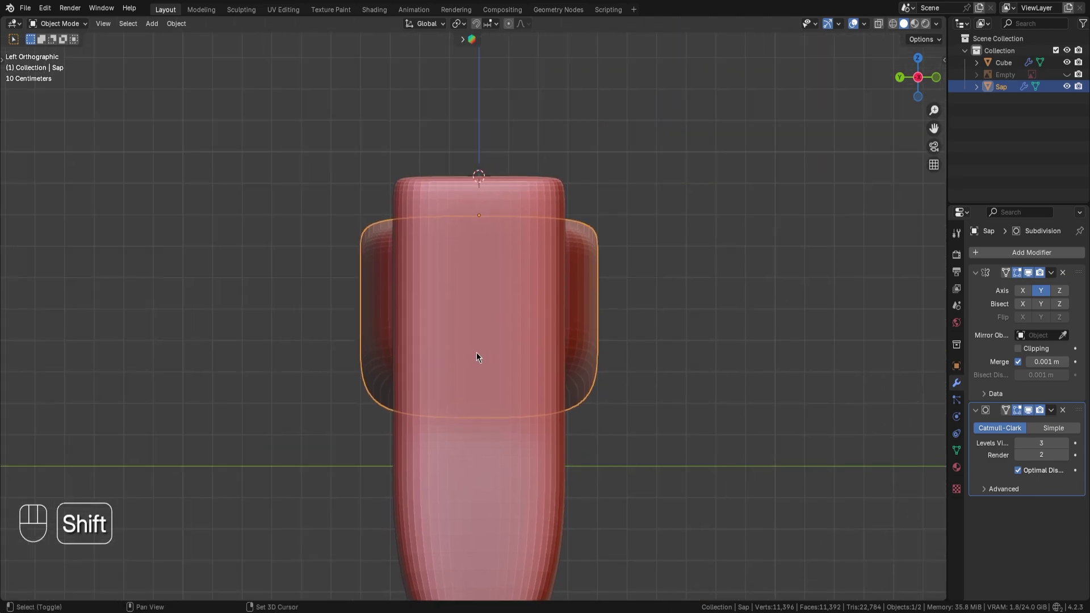
{"action": "key", "text": "s"}
{"action": "key", "text": "y"}
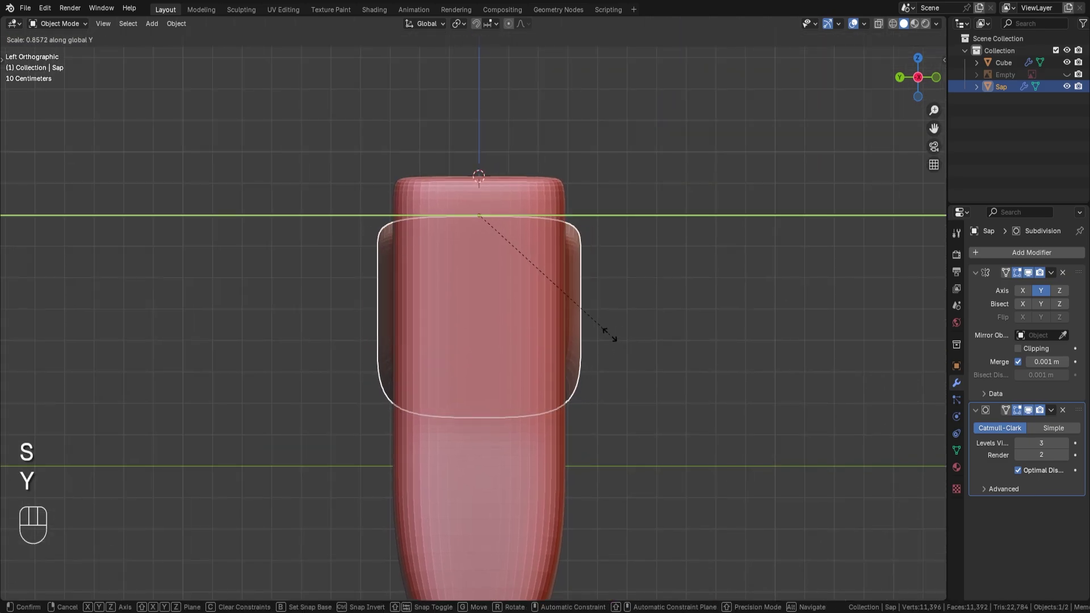
{"action": "left_click", "coordinate": [516, 308]}
- Convert the handle and the axe head to meshes so their modifiers are applied
{"action": "middle_click_drag", "start_coordinate": [516, 308], "coordinate": [402, 413]}
{"action": "scroll", "coordinate": [402, 413], "scroll_direction": "up", "scroll_amount": 2}
{"action": "left_click", "coordinate": [401, 413]}
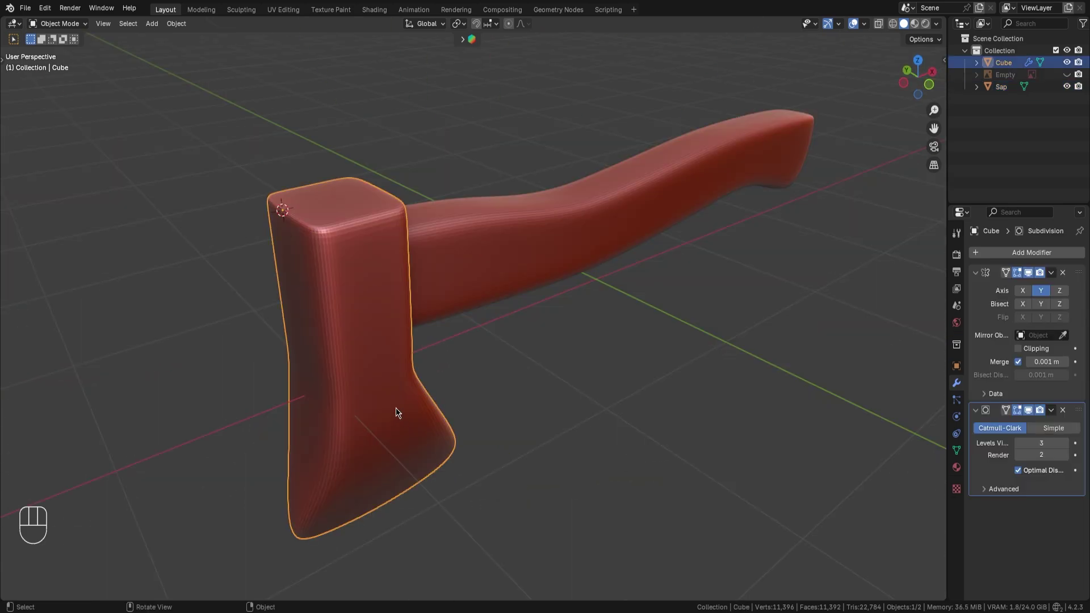
{"action": "right_click", "coordinate": [395, 413]}
{"action": "mouse_move", "coordinate": [396, 410]}
{"action": "mouse_move", "coordinate": [362, 398]}
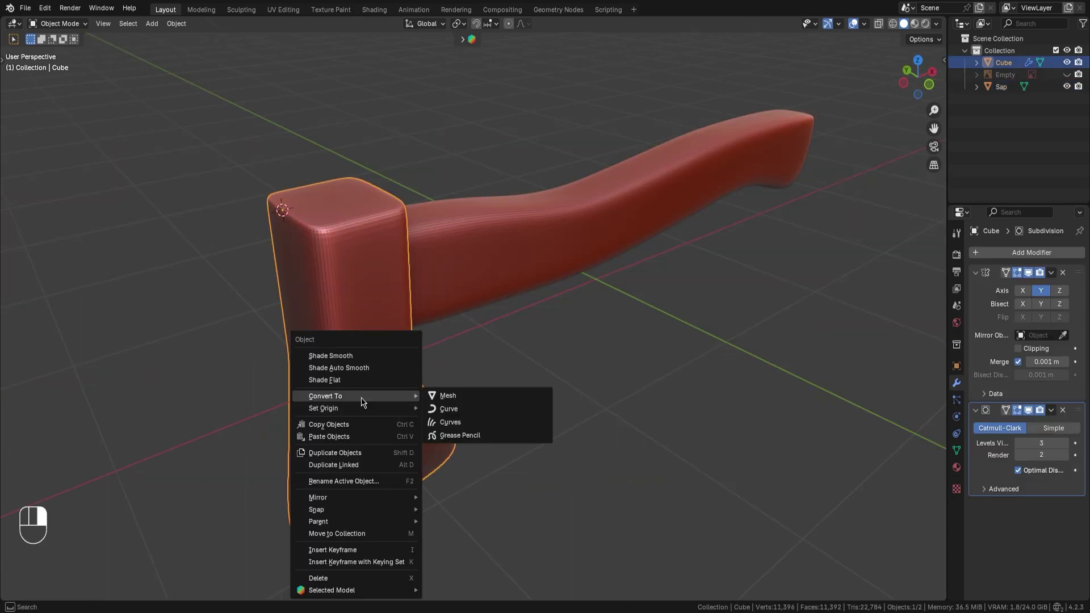
{"action": "left_click", "coordinate": [431, 397]}
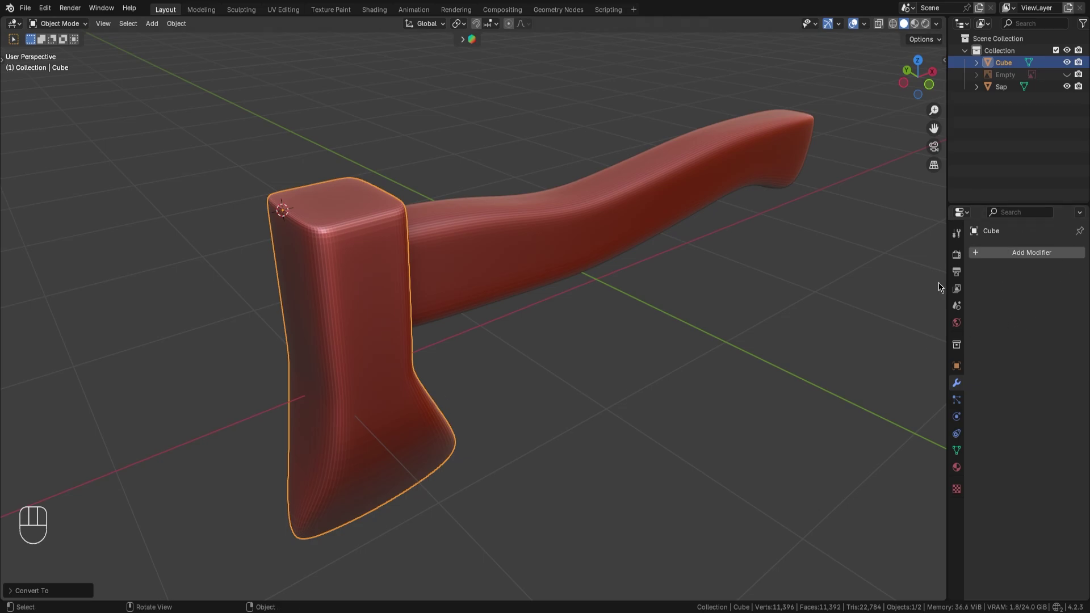
- Apply Shade Smooth to the handle and the axe head, and clear the selection
{"action": "left_click", "coordinate": [750, 335]}
{"action": "middle_click_drag", "start_coordinate": [512, 315], "coordinate": [502, 266]}
{"action": "left_click", "coordinate": [502, 267]}
{"action": "right_click", "coordinate": [479, 246]}
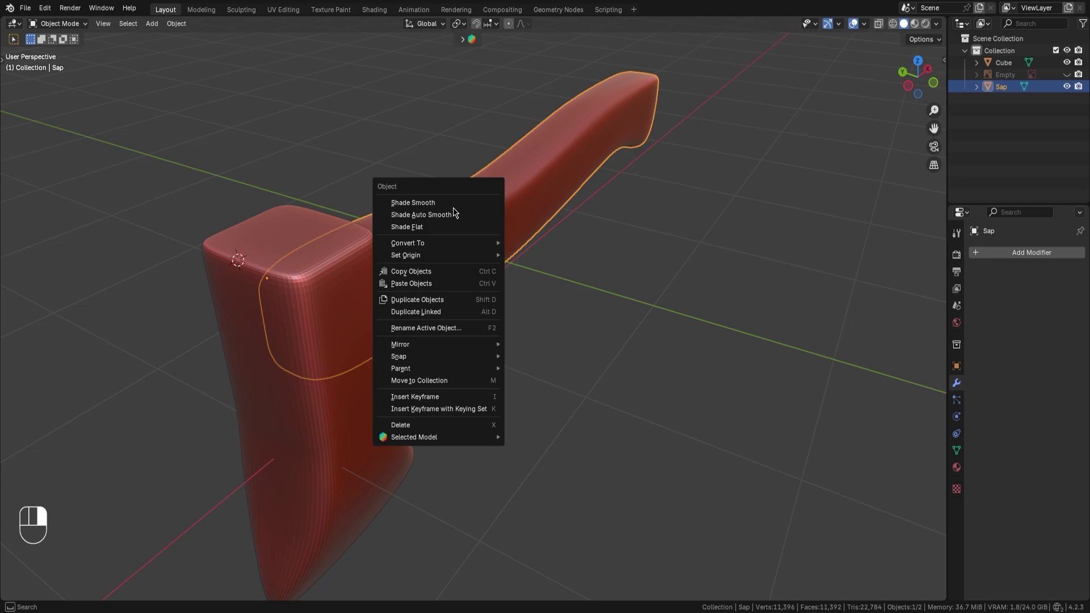
{"action": "key", "text": "Escape"}
{"action": "right_click", "coordinate": [302, 358]}
{"action": "left_click", "coordinate": [293, 356]}
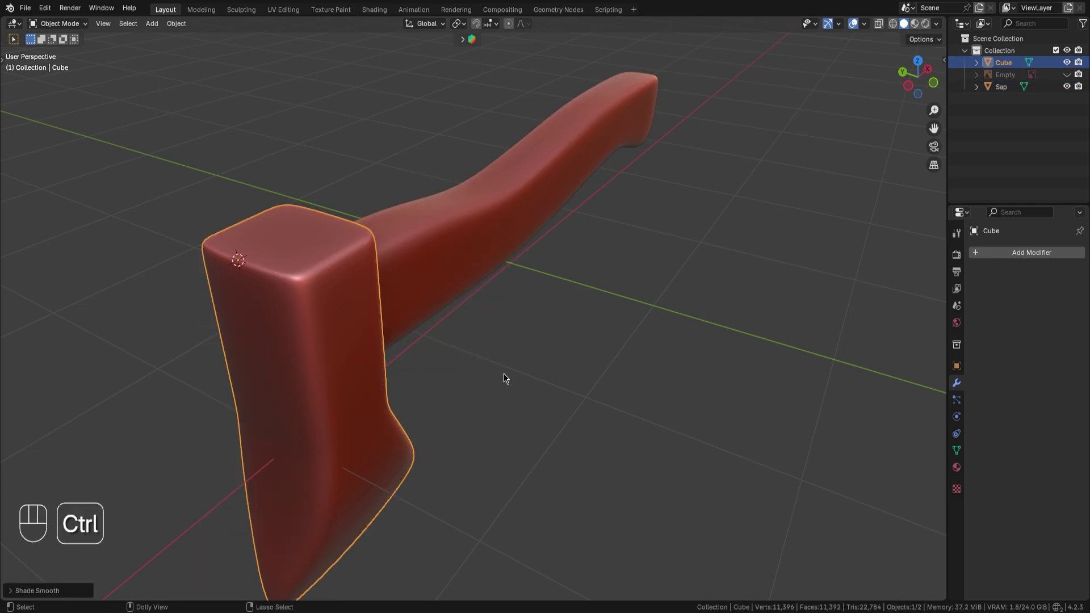
{"action": "left_click", "coordinate": [534, 414]}
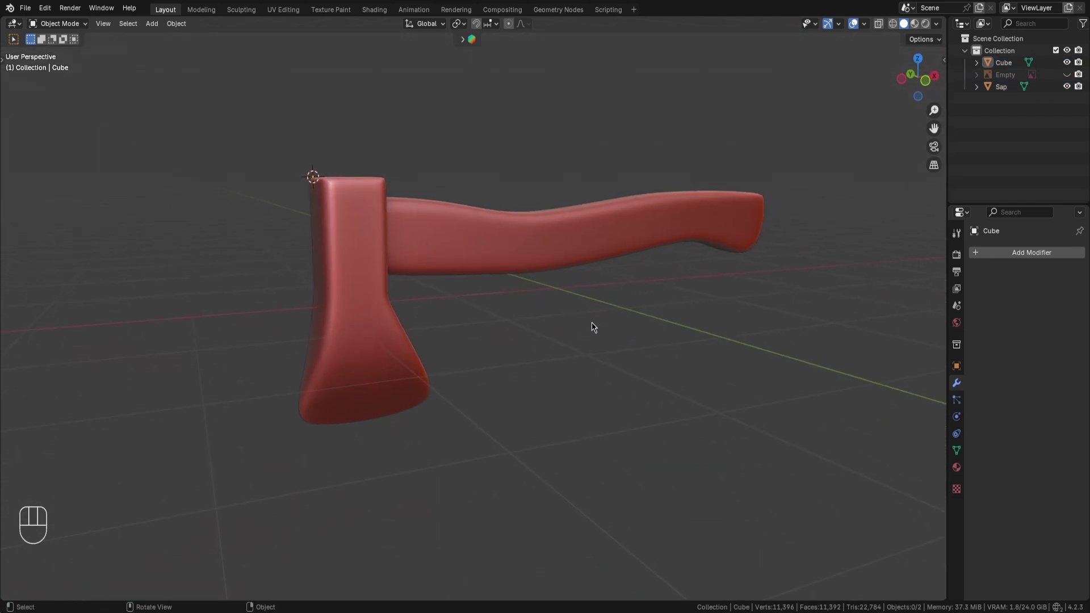